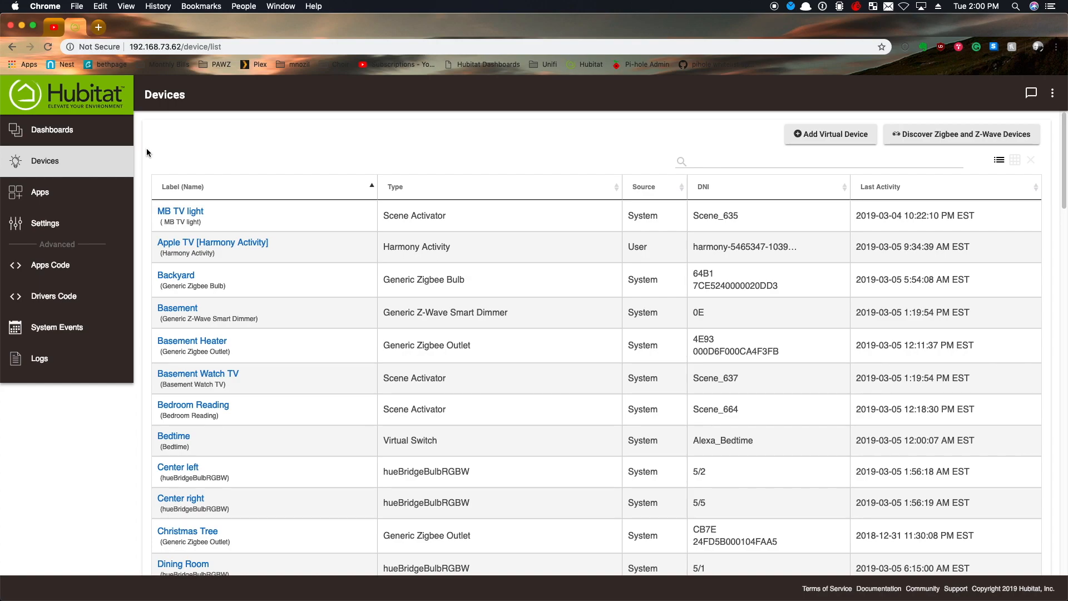
Step: Look through the complete device list, examining the device names, types, network IDs and last activity
scroll(343, 263, down, 4)
scroll(342, 262, down, 9)
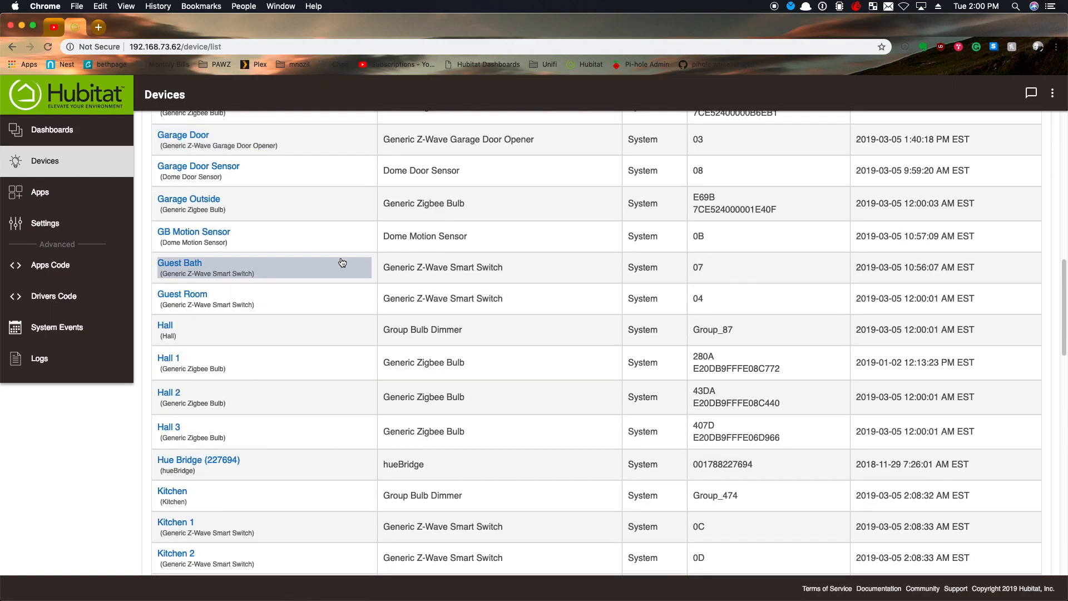
scroll(342, 263, down, 10)
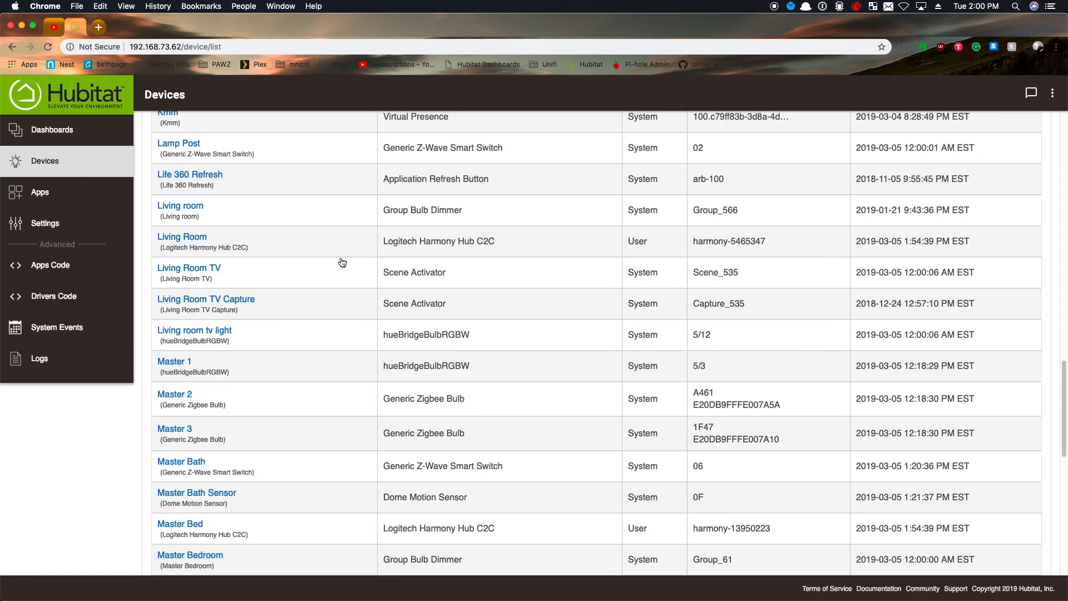
scroll(342, 263, down, 6)
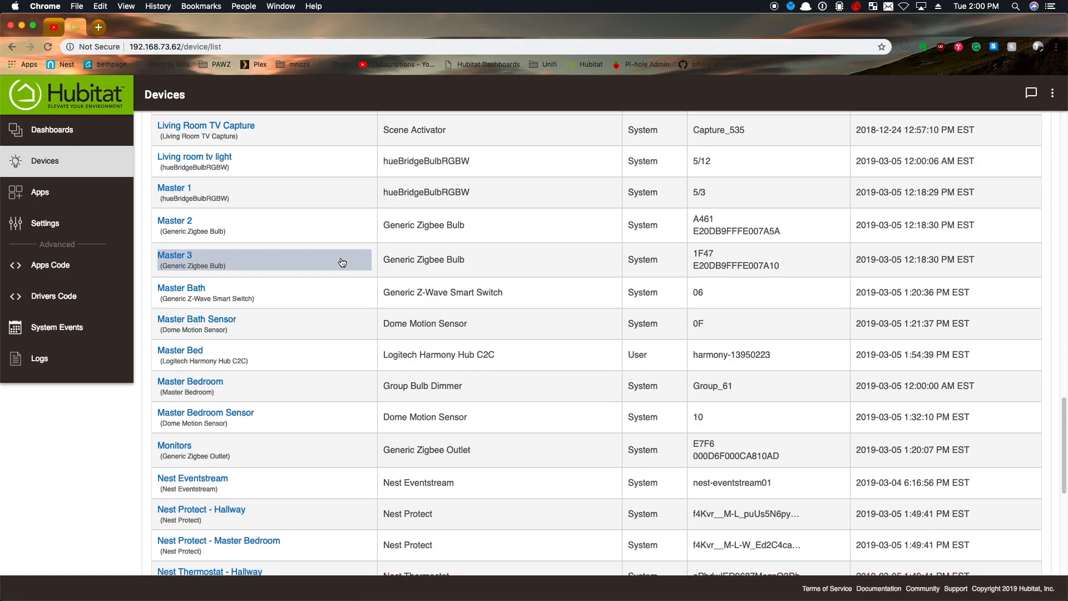
scroll(342, 262, down, 2)
scroll(342, 263, down, 2)
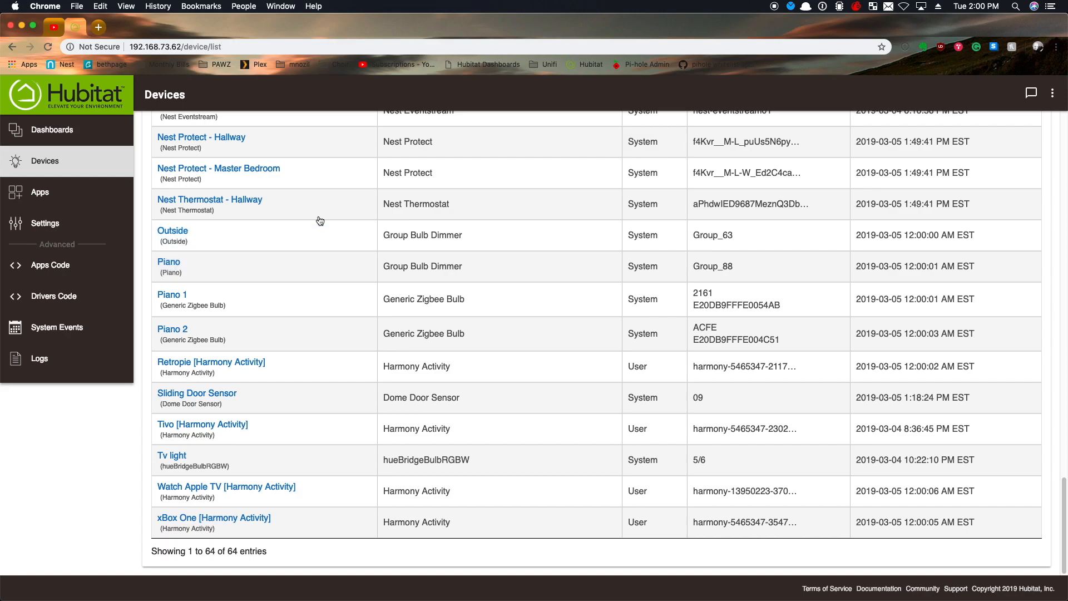
scroll(320, 221, up, 5)
scroll(320, 221, up, 15)
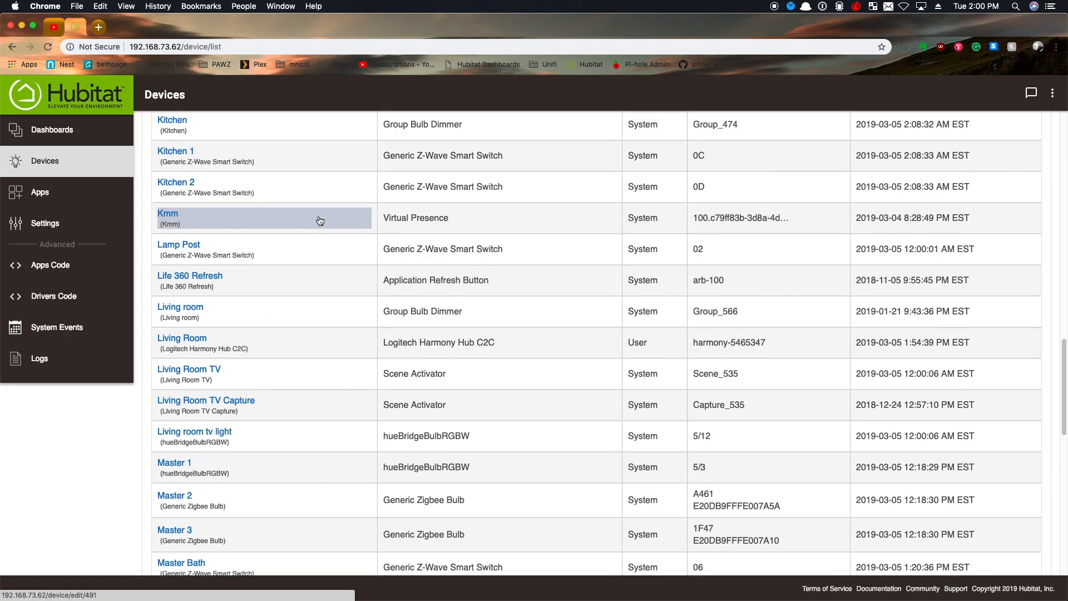
scroll(320, 221, up, 15)
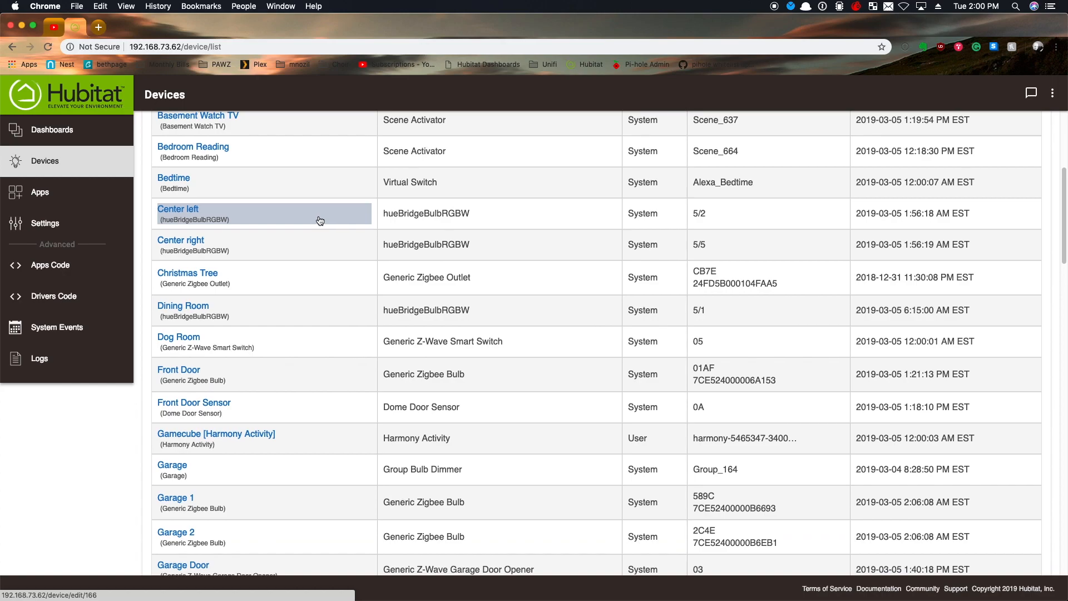
scroll(320, 221, up, 2)
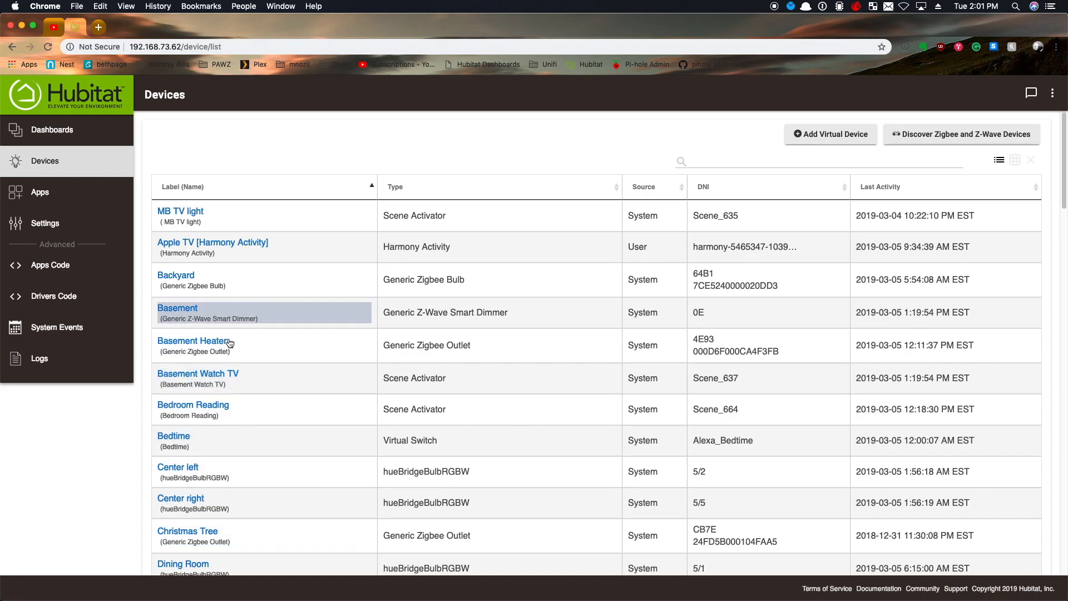
Step: Open the Basement Heater device and examine its commands, preferences, device information and the apps and rules that use it
click(211, 345)
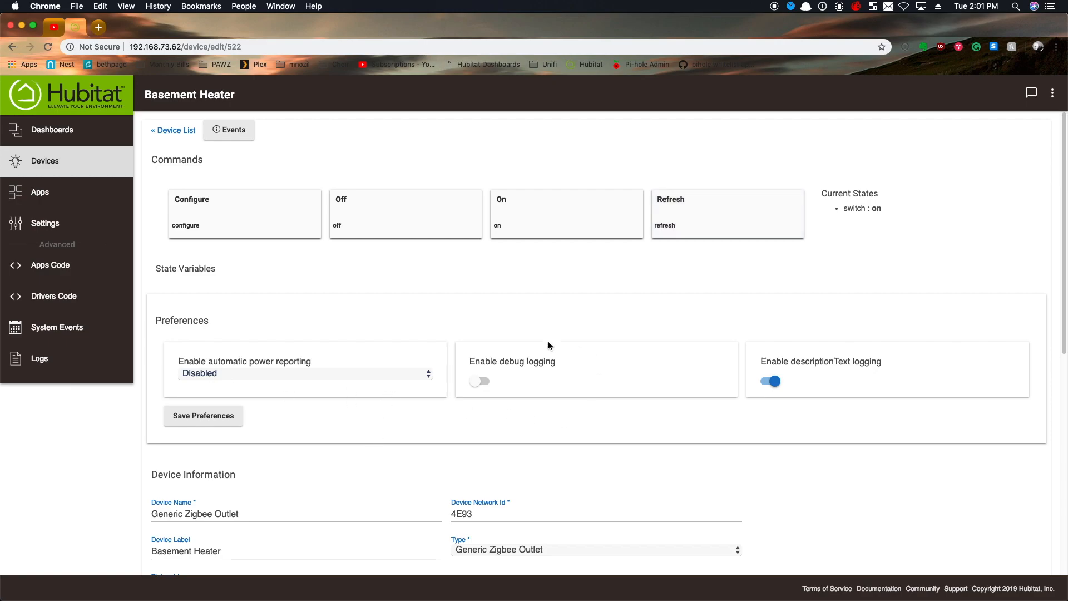
scroll(362, 336, down, 5)
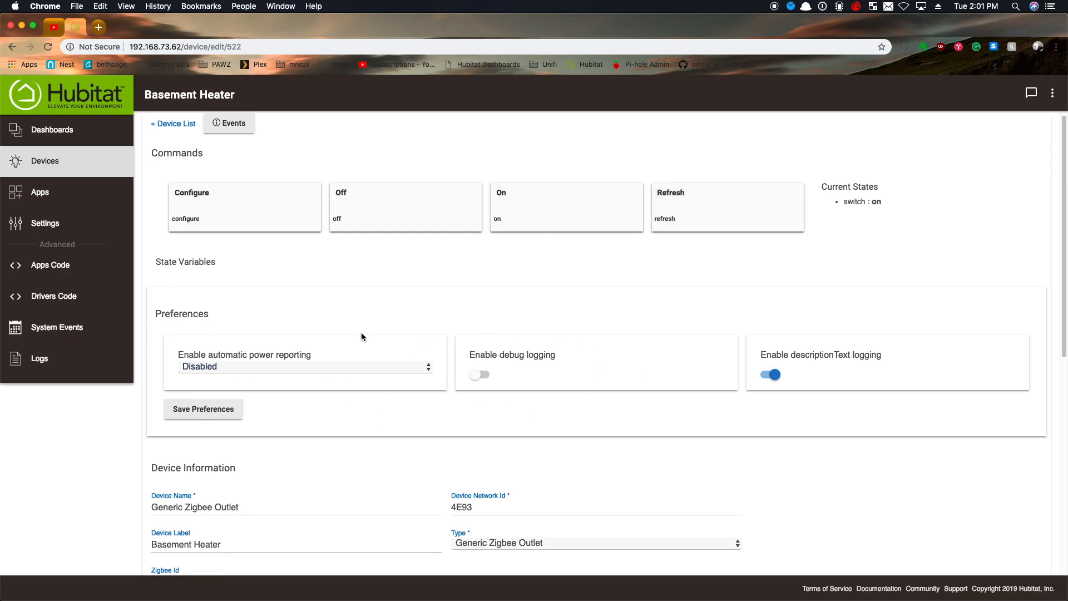
scroll(362, 337, down, 10)
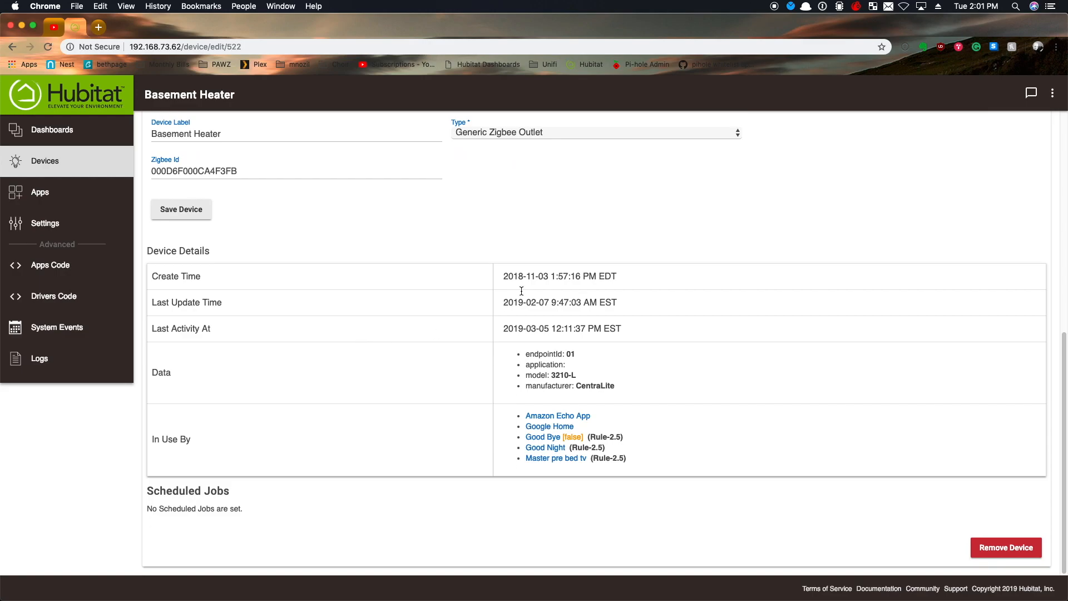
scroll(411, 308, up, 10)
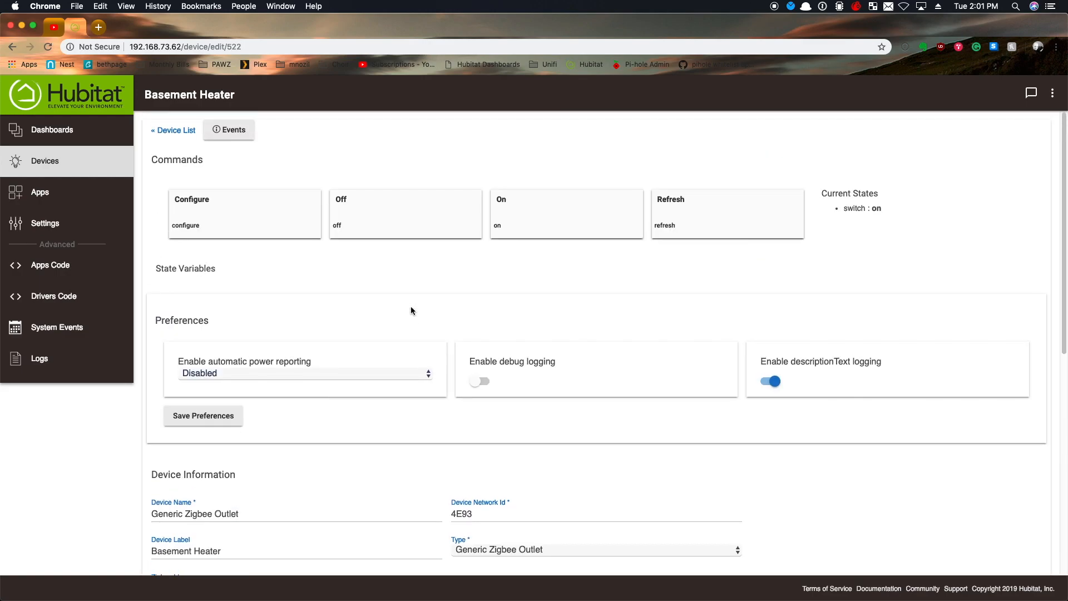
click(508, 220)
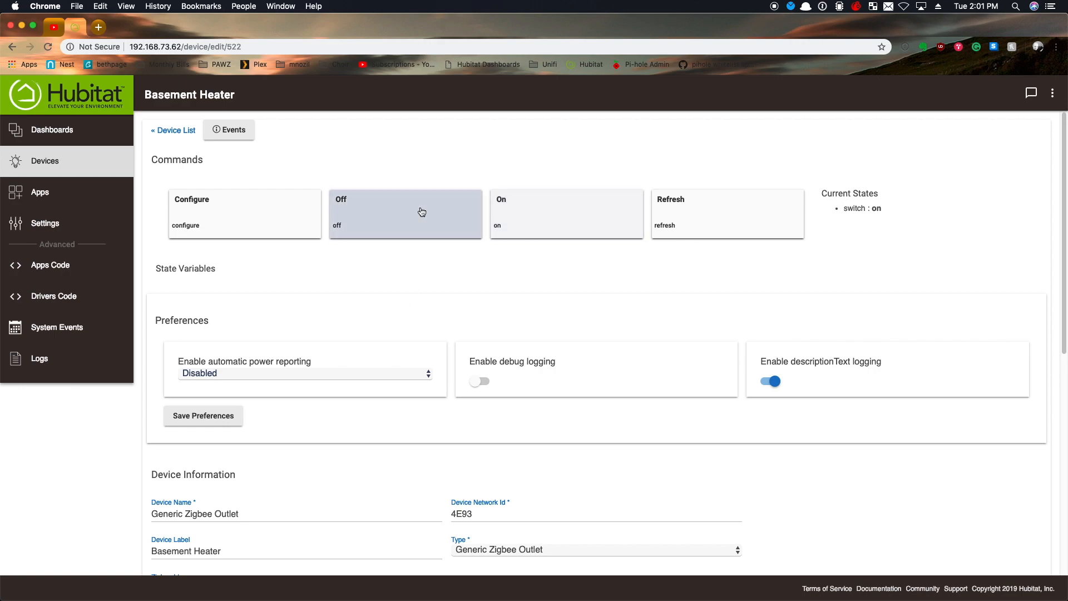
click(424, 212)
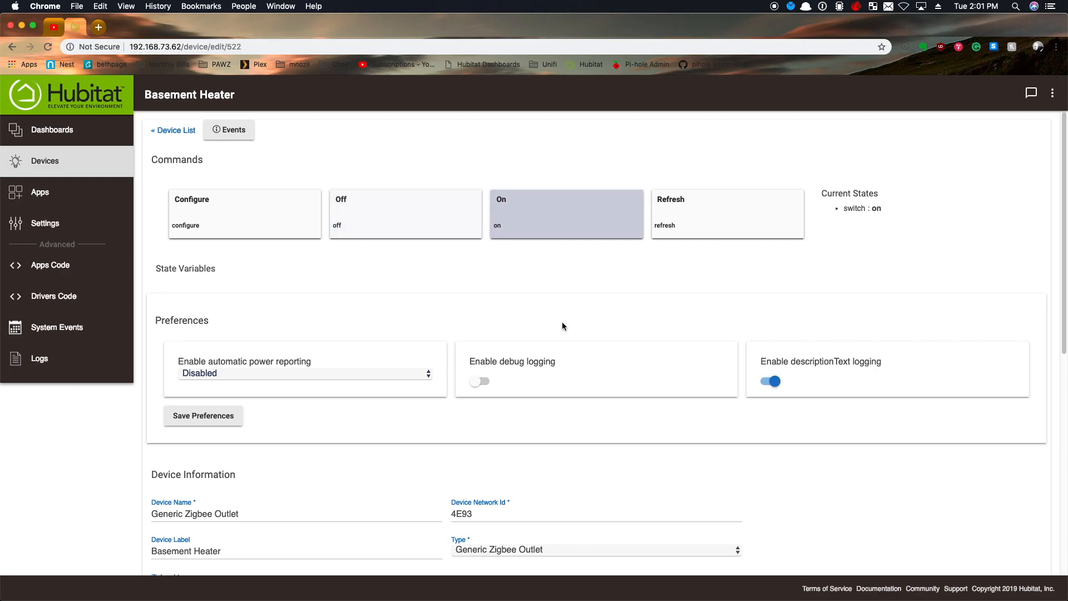
scroll(562, 328, down, 7)
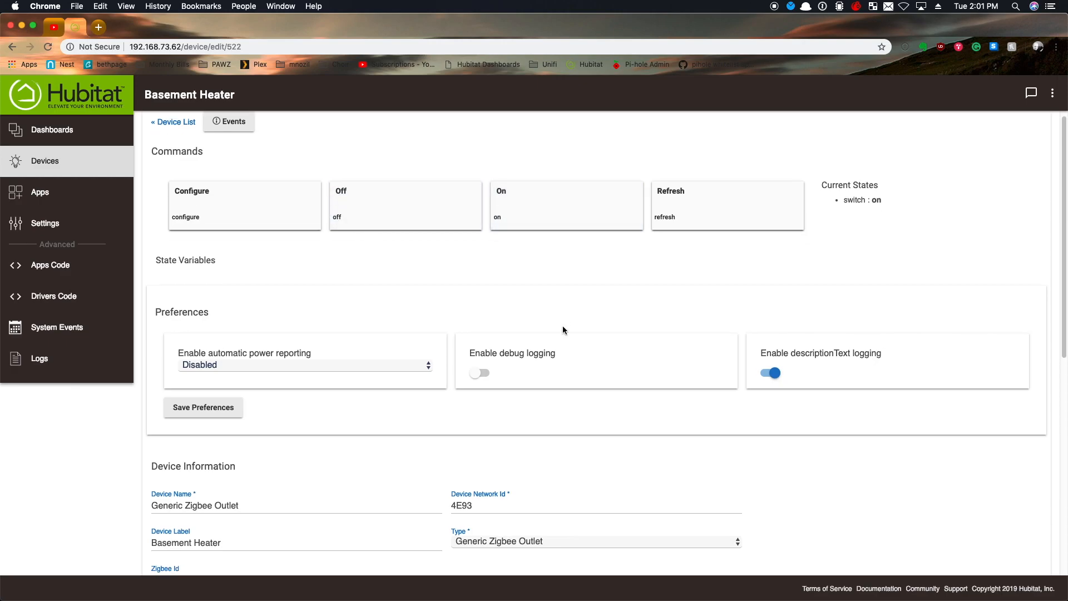
scroll(563, 329, down, 1)
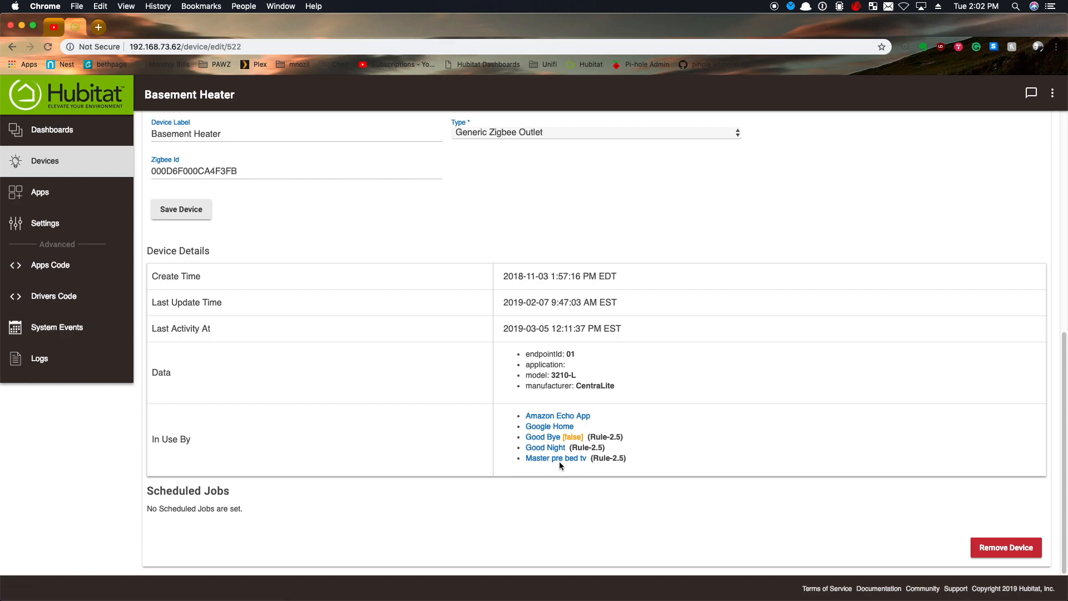
scroll(500, 228, up, 10)
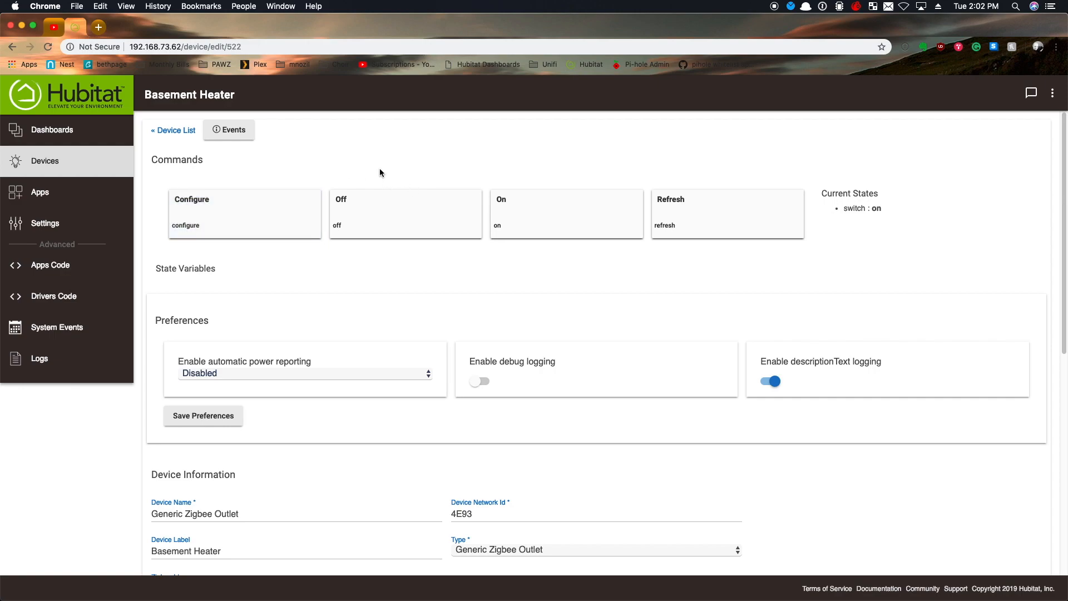
Step: Show the Basement Heater's event history, and return to the device list
click(234, 133)
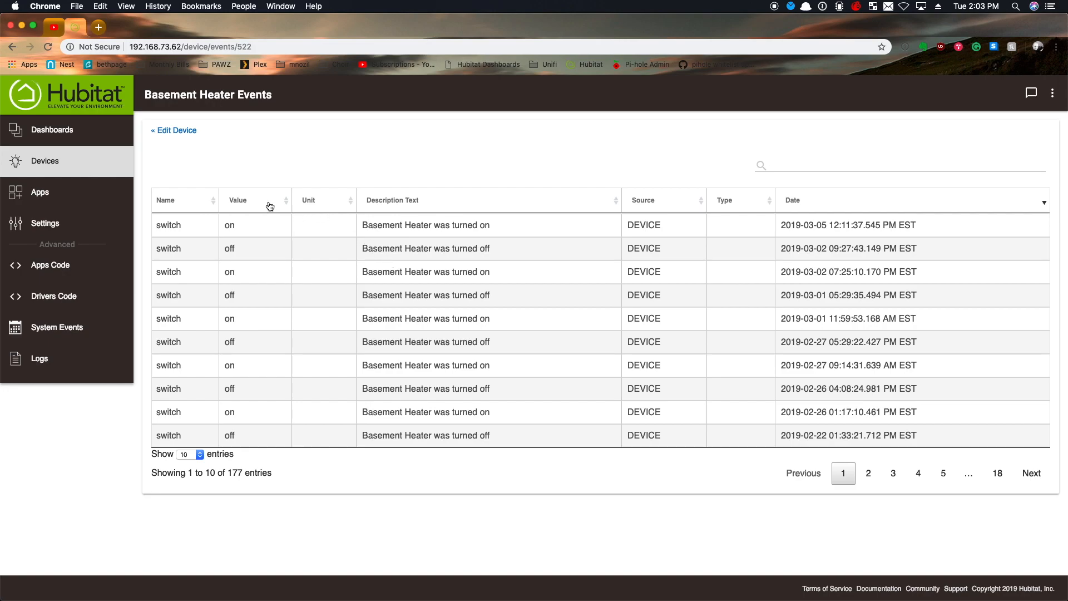
click(65, 162)
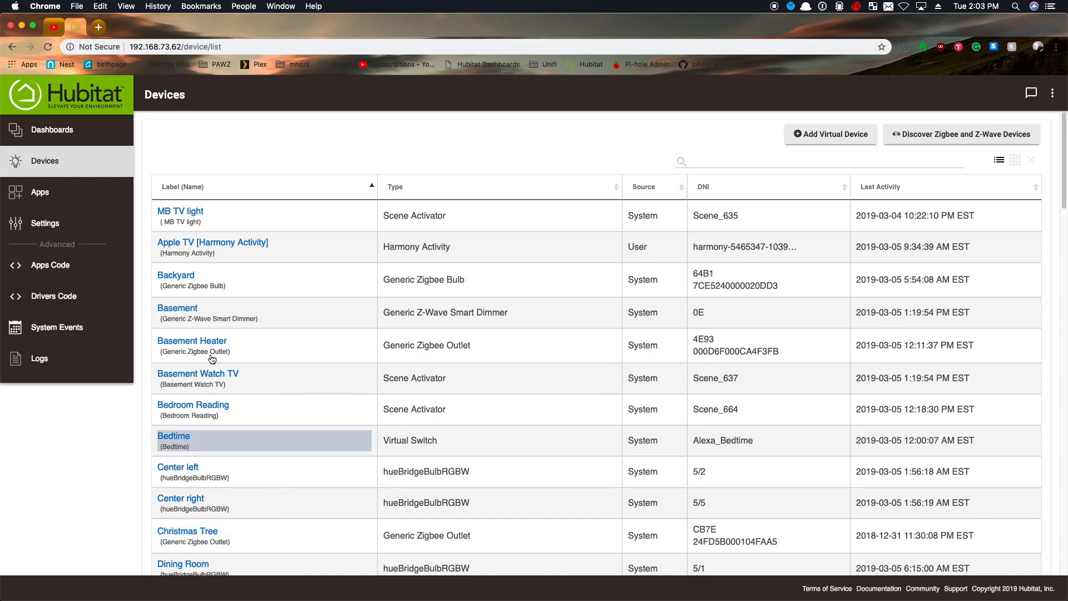
Step: Open the list of installed apps and examine the entries from Amazon Echo App to Nest Integration
click(32, 195)
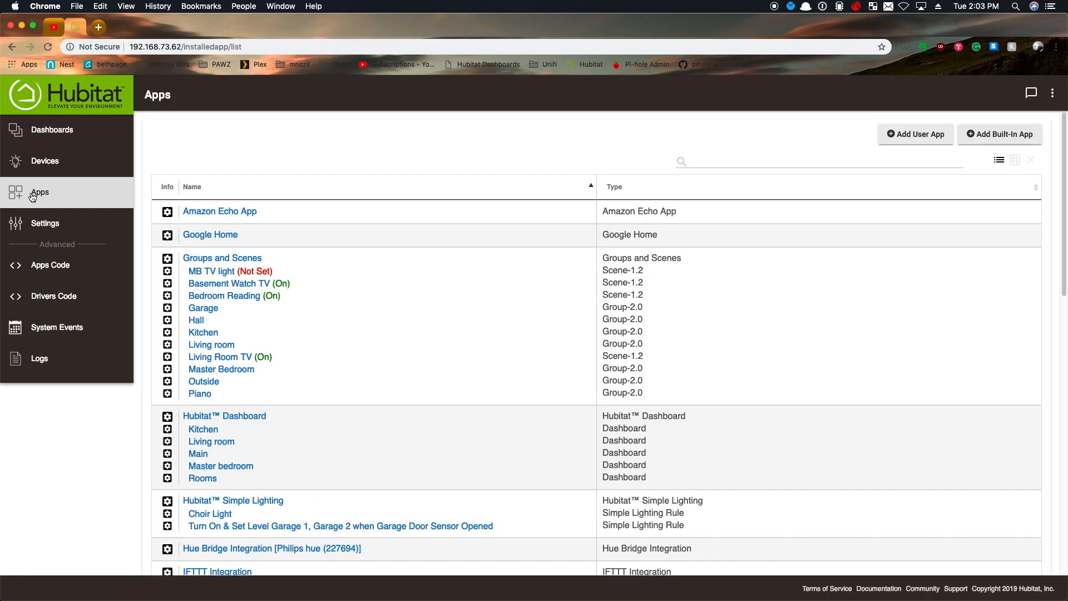
click(225, 216)
scroll(306, 441, down, 1)
scroll(307, 440, down, 2)
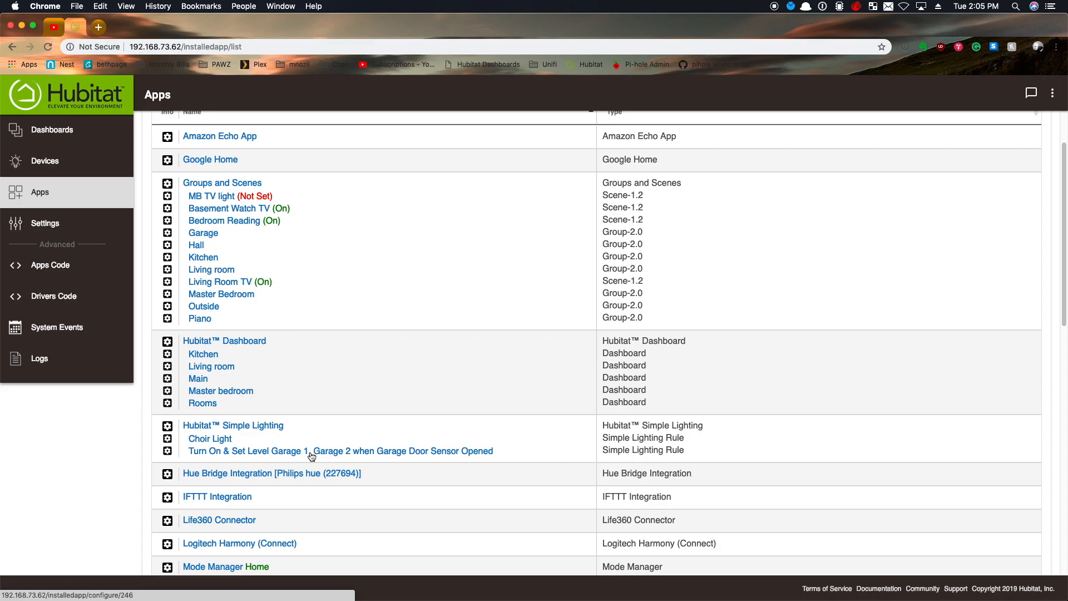
scroll(310, 453, down, 2)
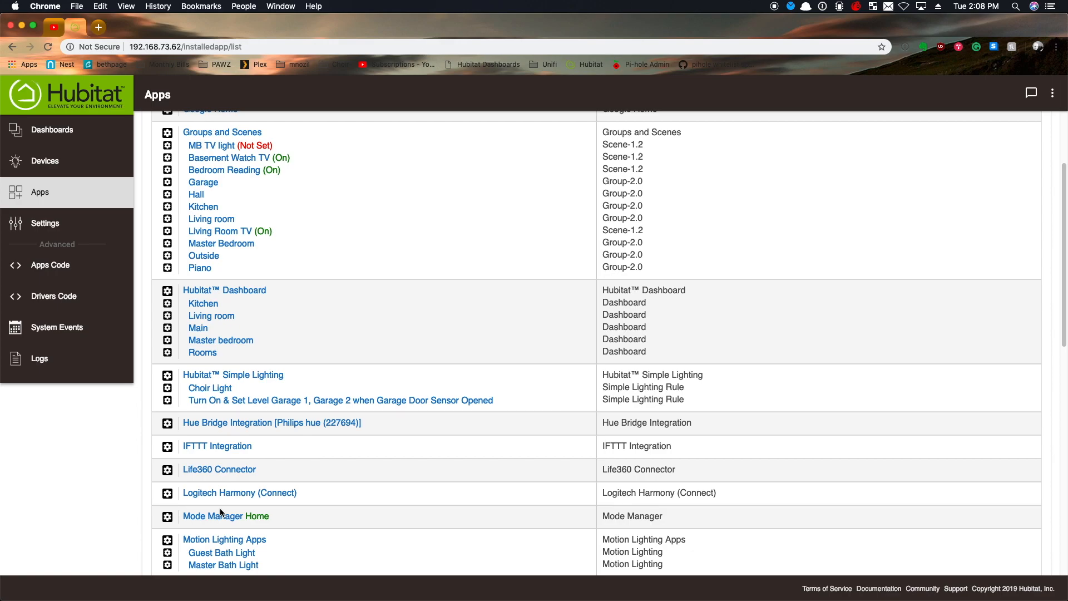
triple_click(251, 541)
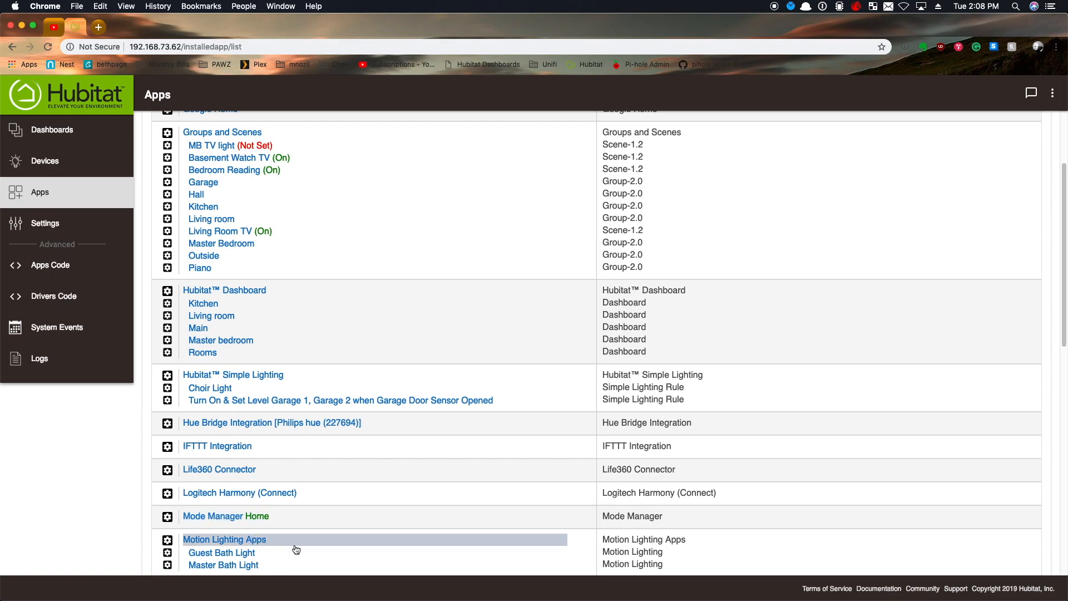
scroll(295, 548, down, 1)
click(295, 549)
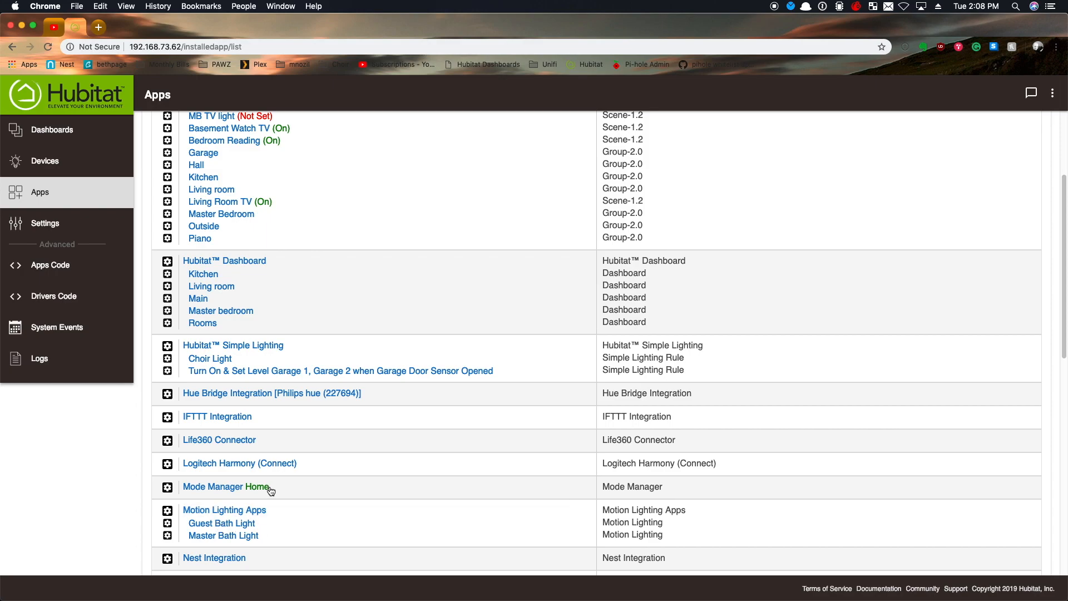
scroll(222, 524, down, 1)
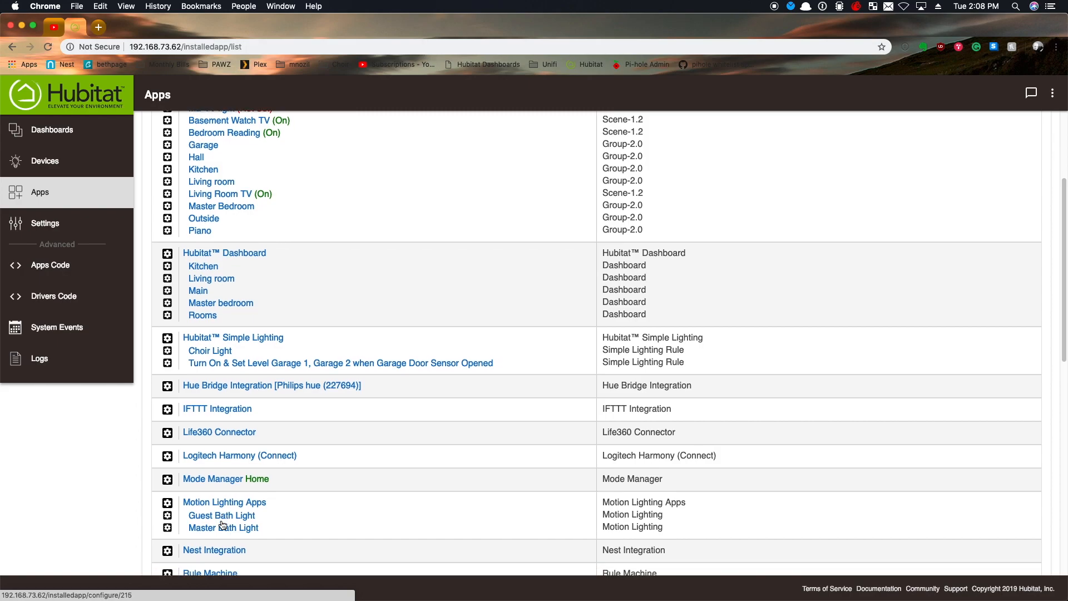
scroll(222, 524, down, 5)
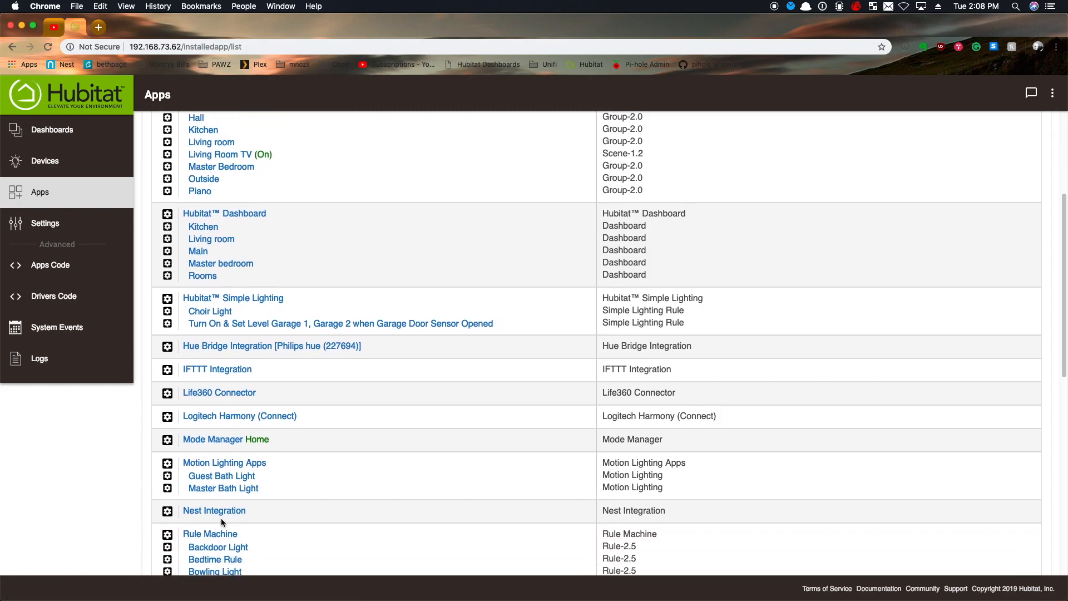
triple_click(221, 520)
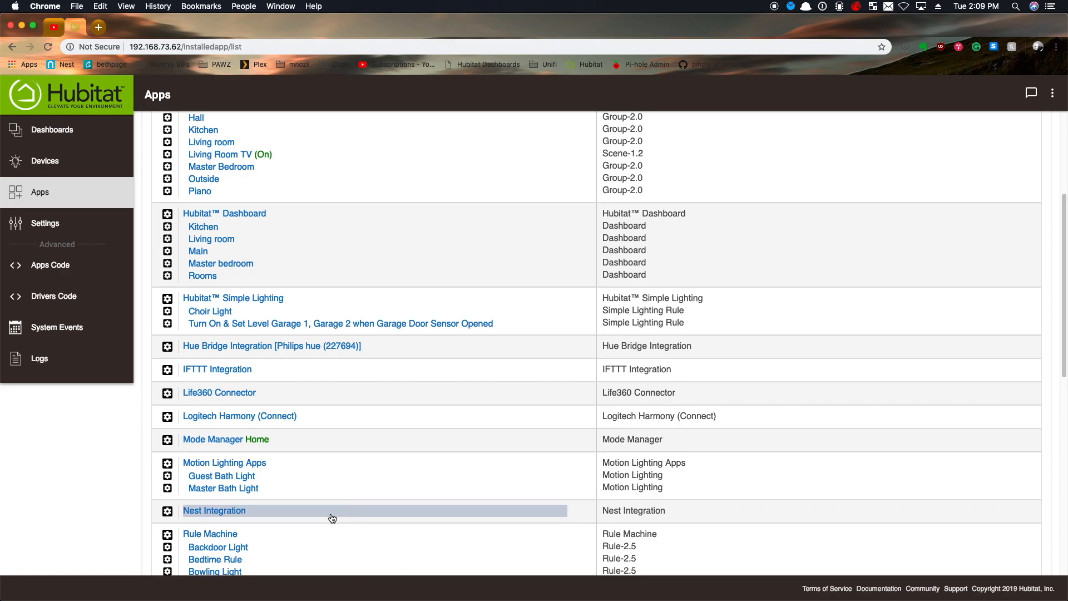
Step: Look through the automation rules listed under Rule Machine in the installed apps
scroll(332, 518, down, 5)
scroll(331, 517, down, 3)
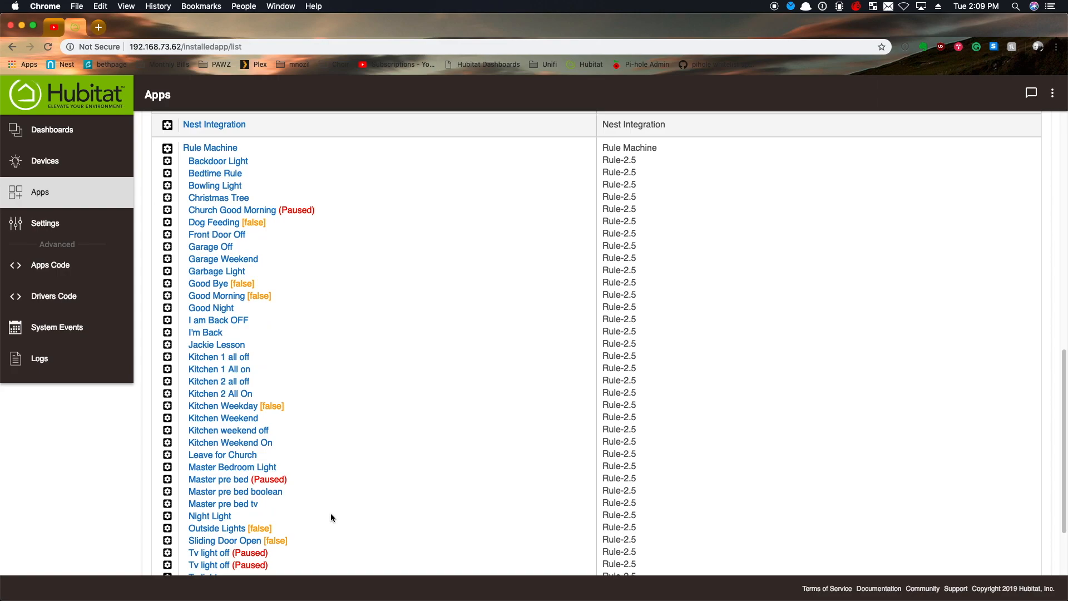
scroll(331, 514, down, 2)
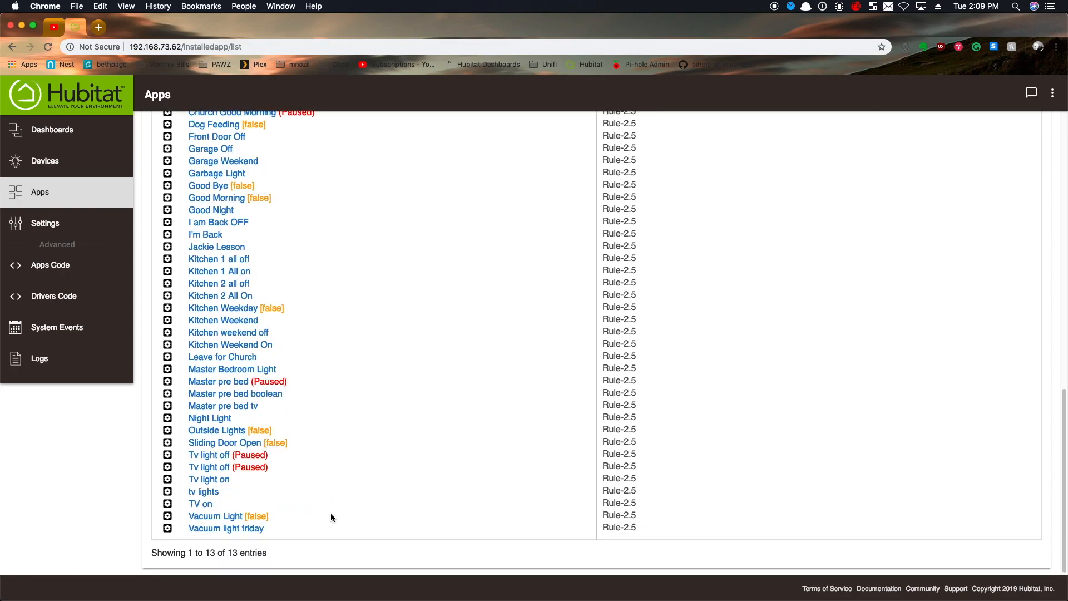
scroll(330, 517, up, 3)
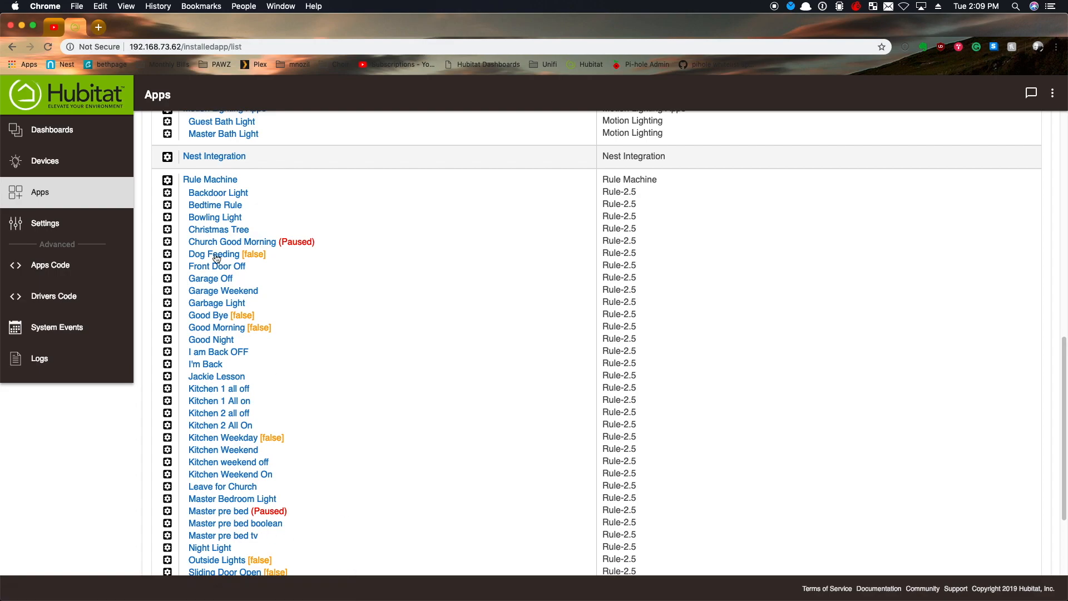
scroll(262, 312, down, 5)
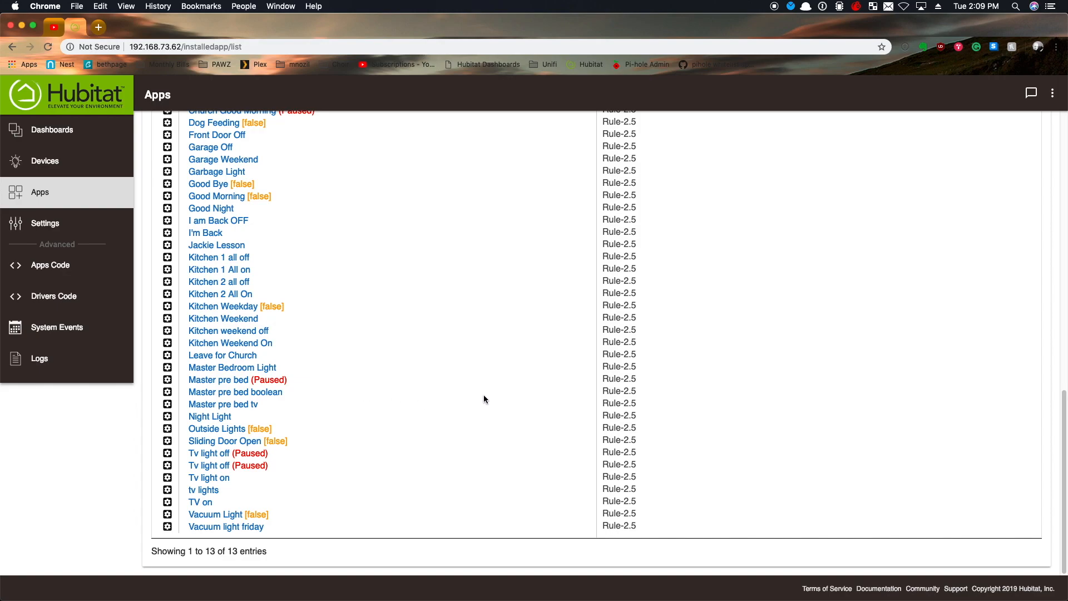
scroll(509, 372, up, 10)
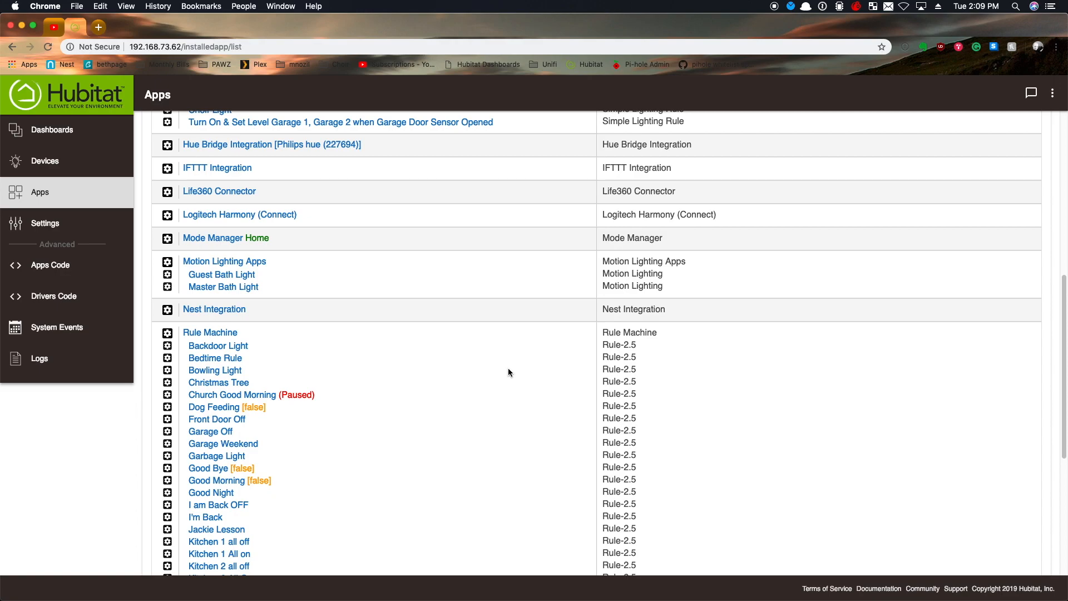
Step: Open the hub's Location and Modes settings and show the existing modes
click(44, 224)
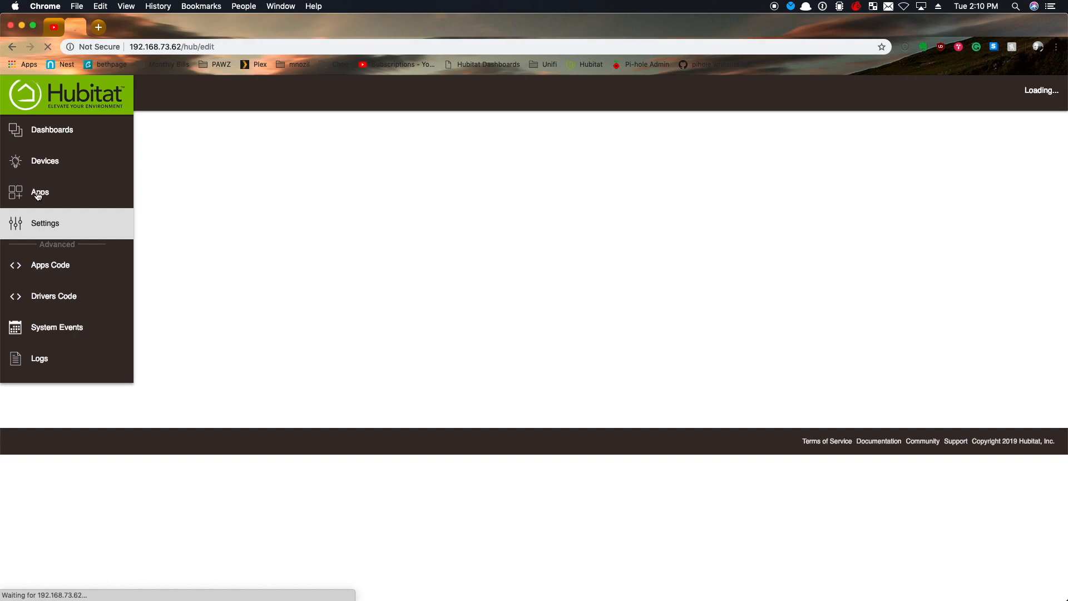
click(40, 164)
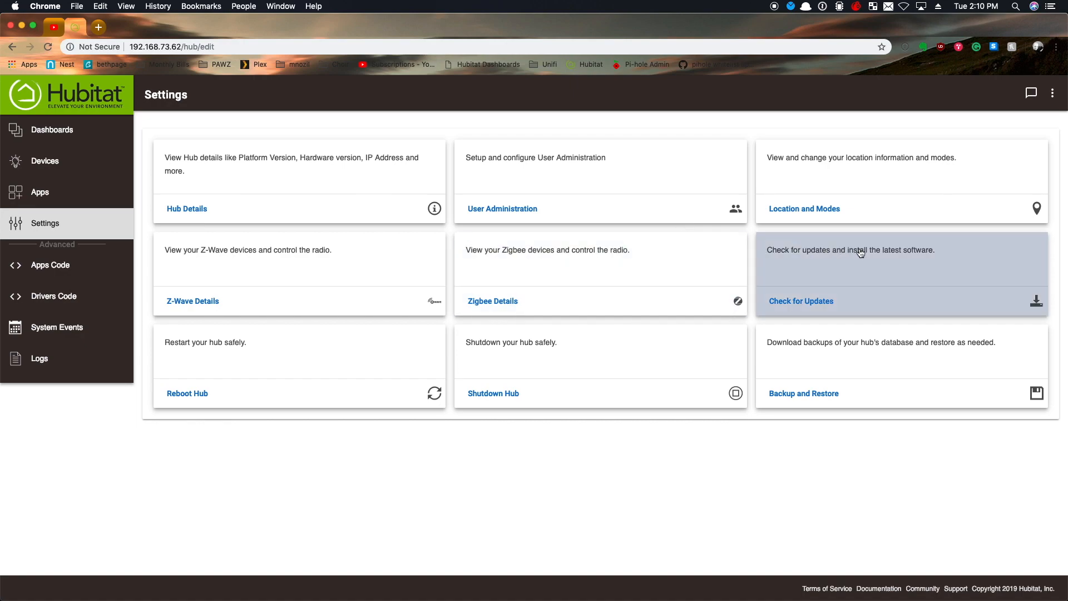
click(812, 210)
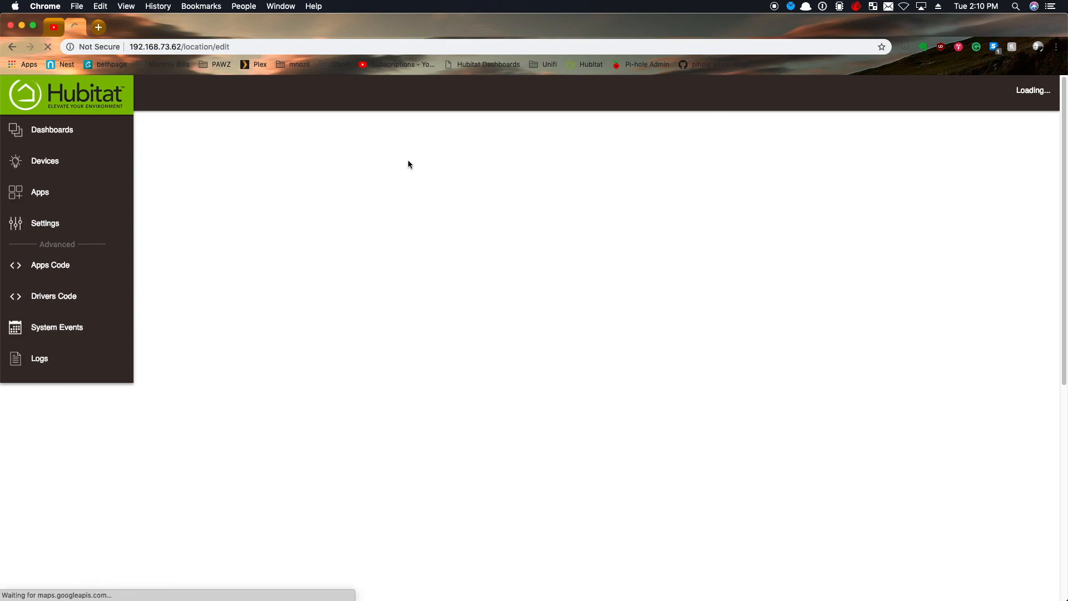
click(224, 135)
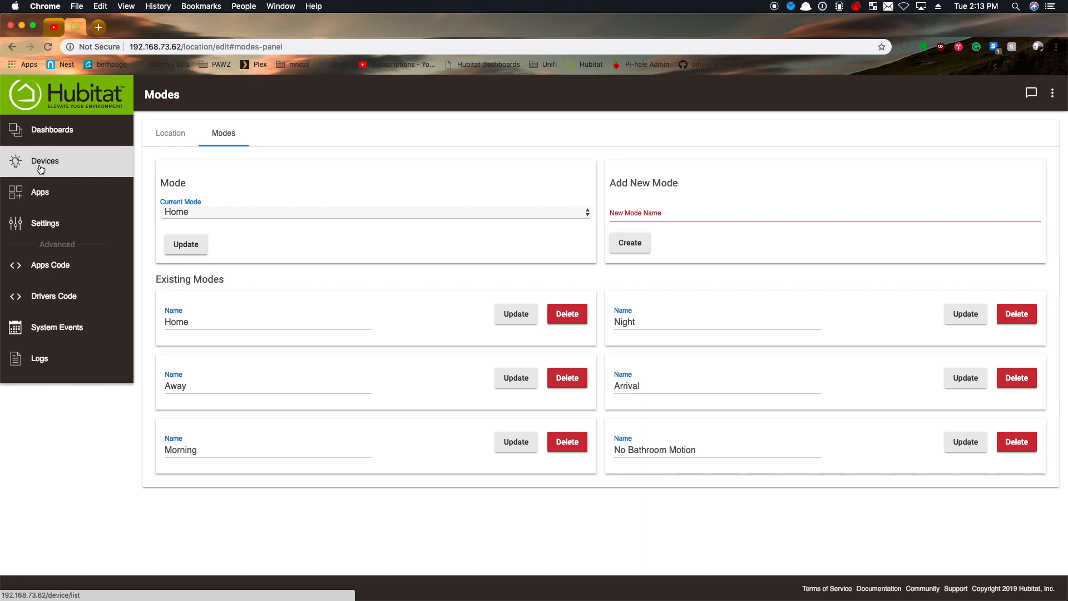
Step: Open Mode Manager from the installed apps, review its time-of-day and presence settings, and return to the app list
click(40, 193)
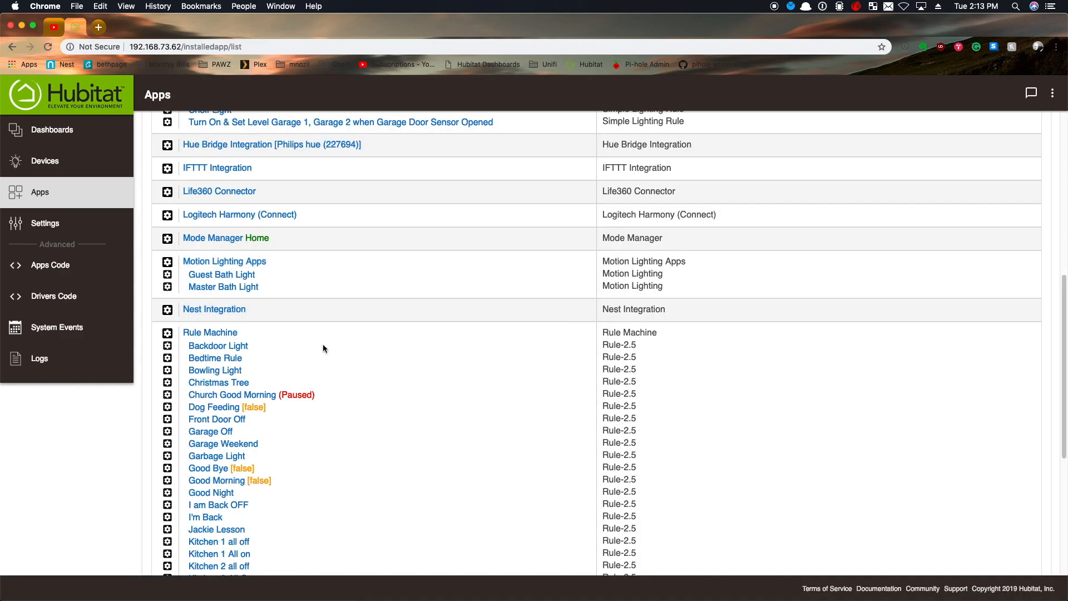
click(240, 240)
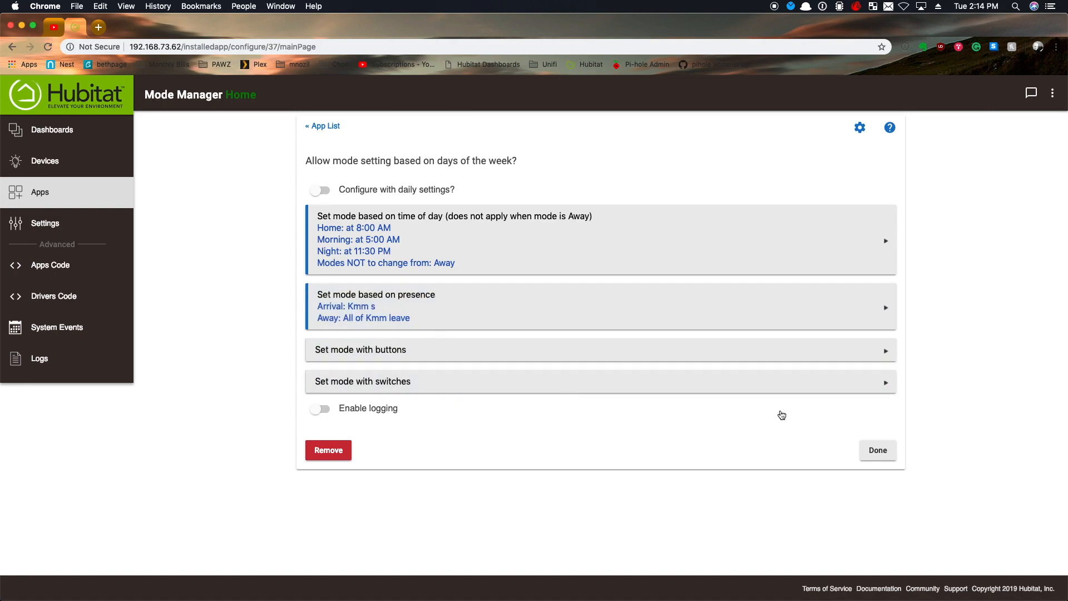
click(884, 453)
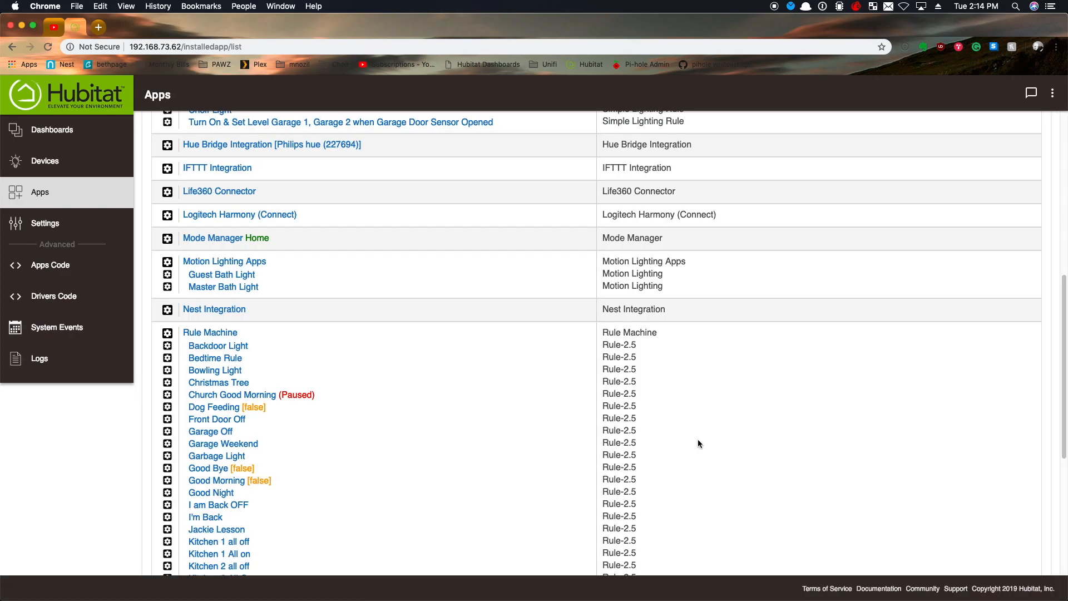
Step: Open the "Master pre bed tv" rule, examine its trigger, conditions, actions and restrictions, and close it
scroll(412, 436, down, 5)
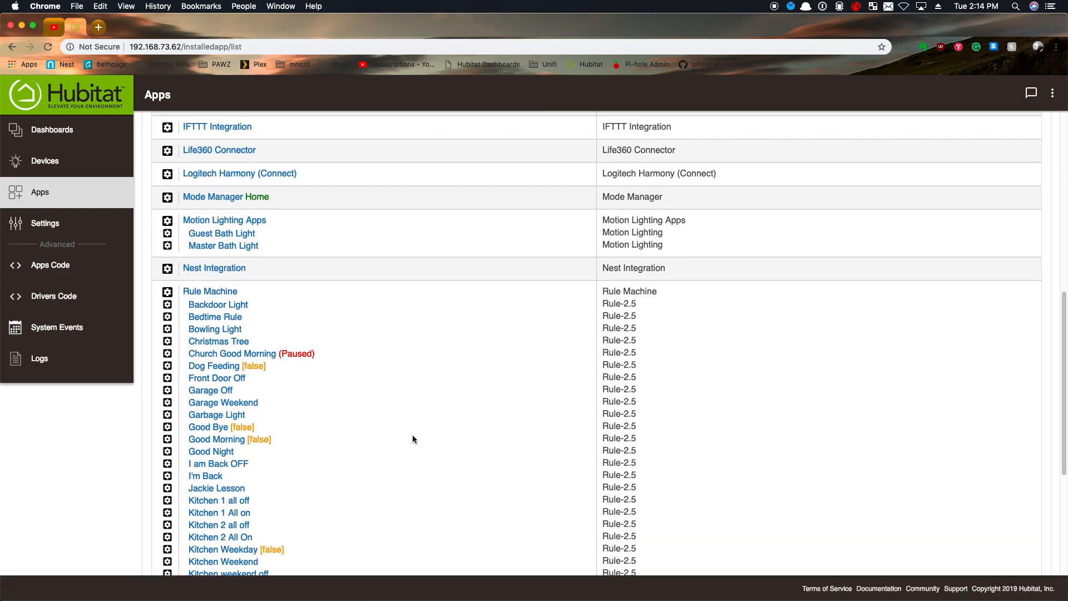
scroll(413, 439, down, 4)
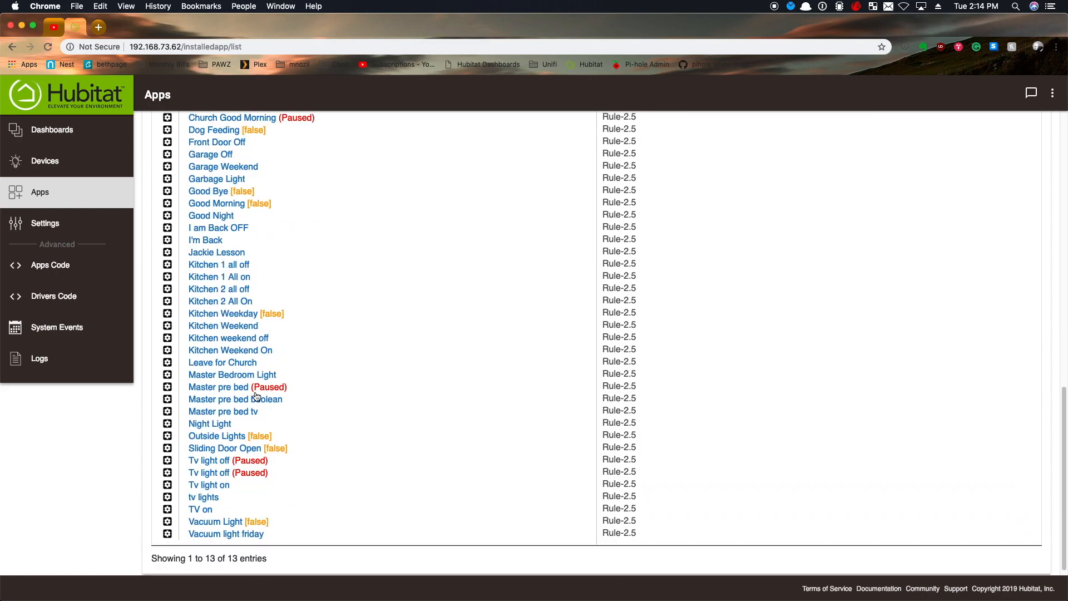
click(220, 412)
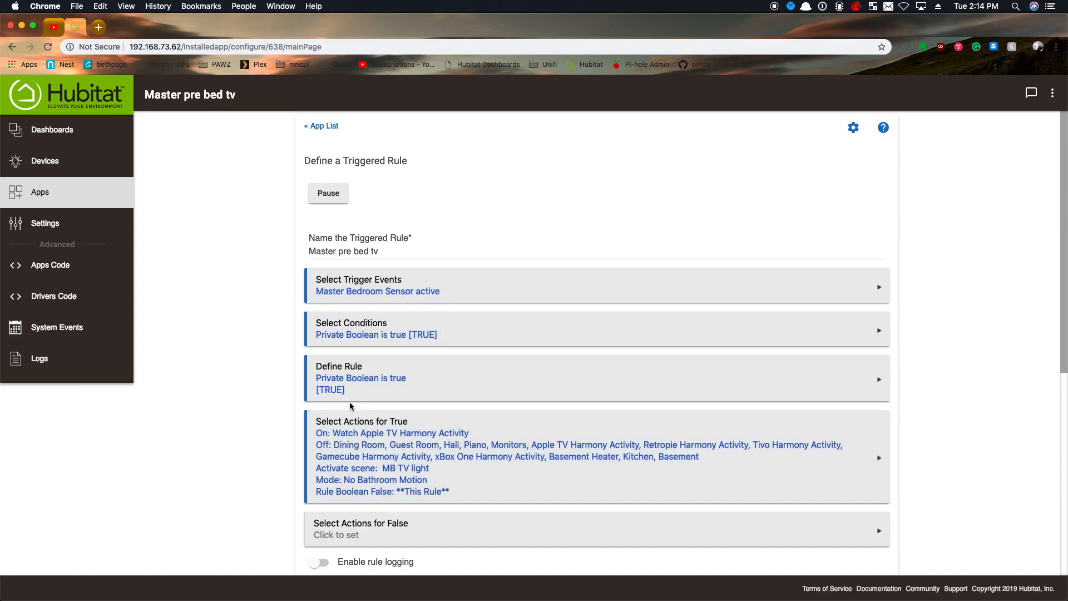
scroll(362, 382, down, 2)
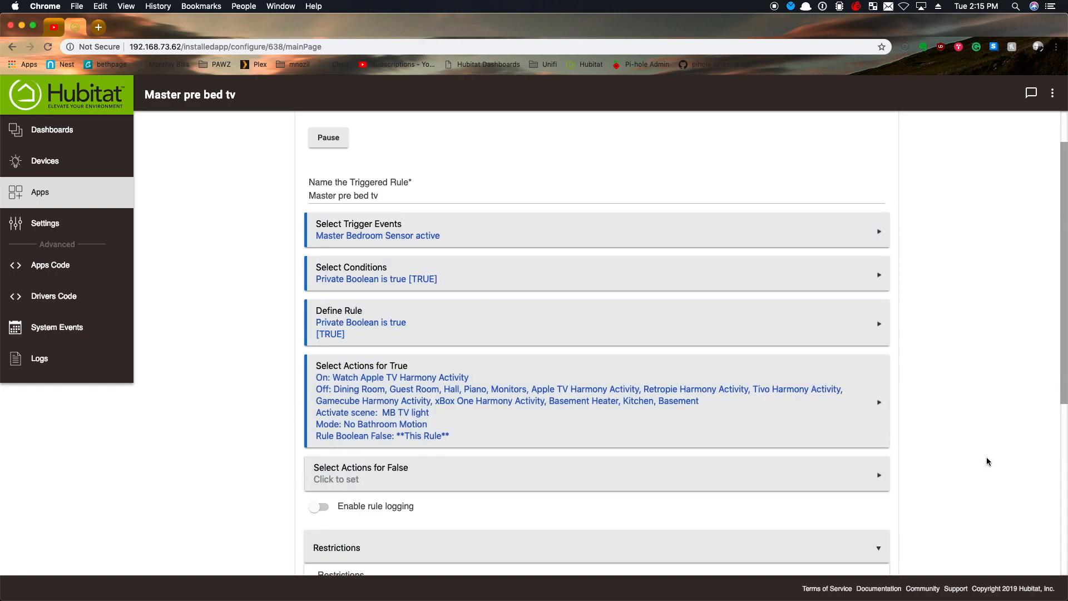
scroll(987, 461, down, 10)
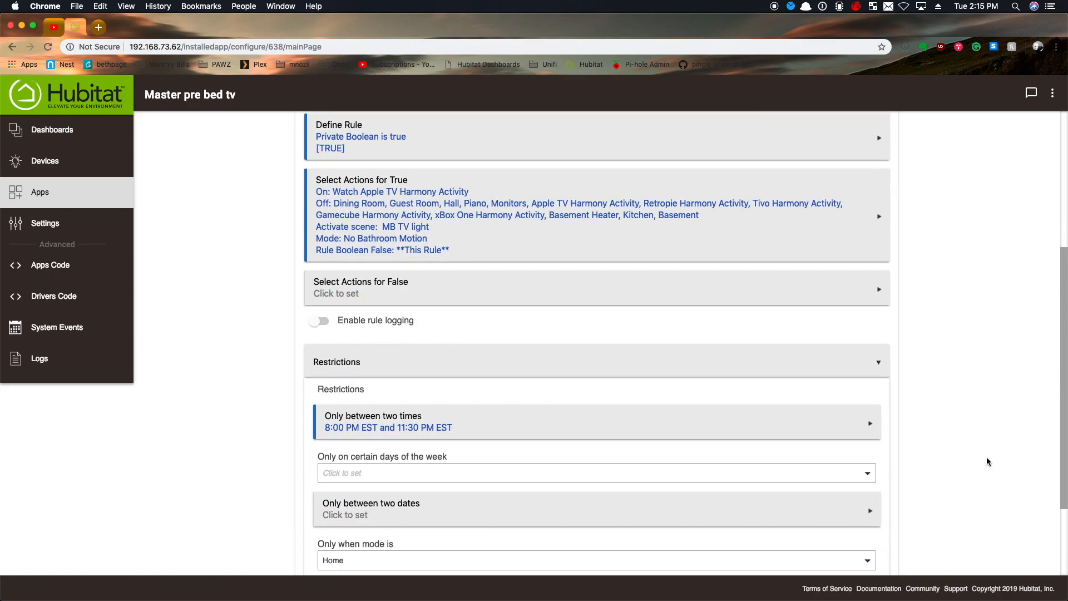
click(874, 553)
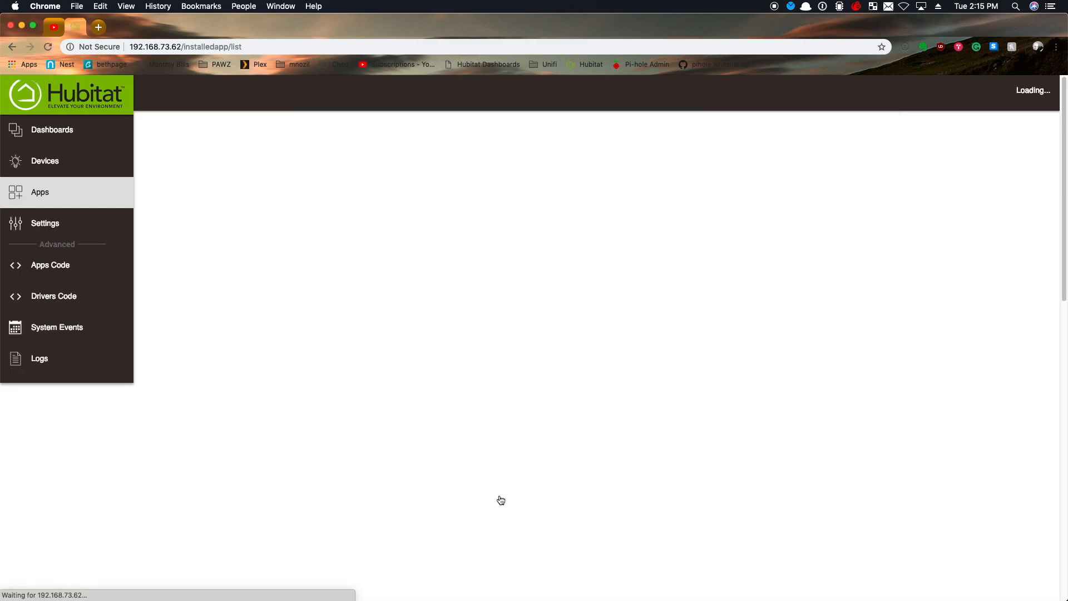
Step: Open the live logs and filter them to the Basement Heater entries
click(40, 359)
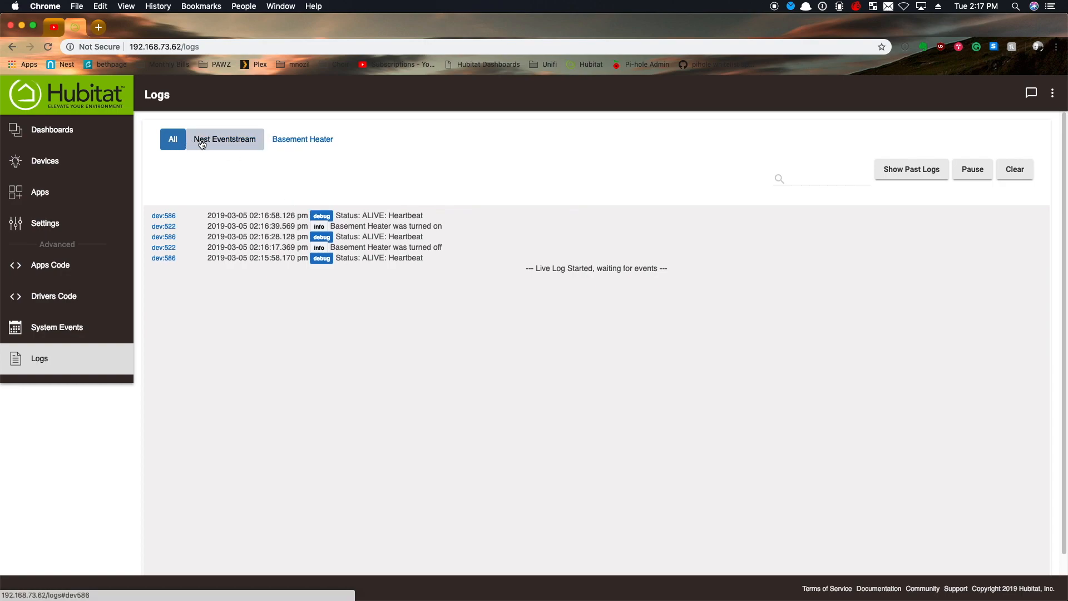
click(311, 143)
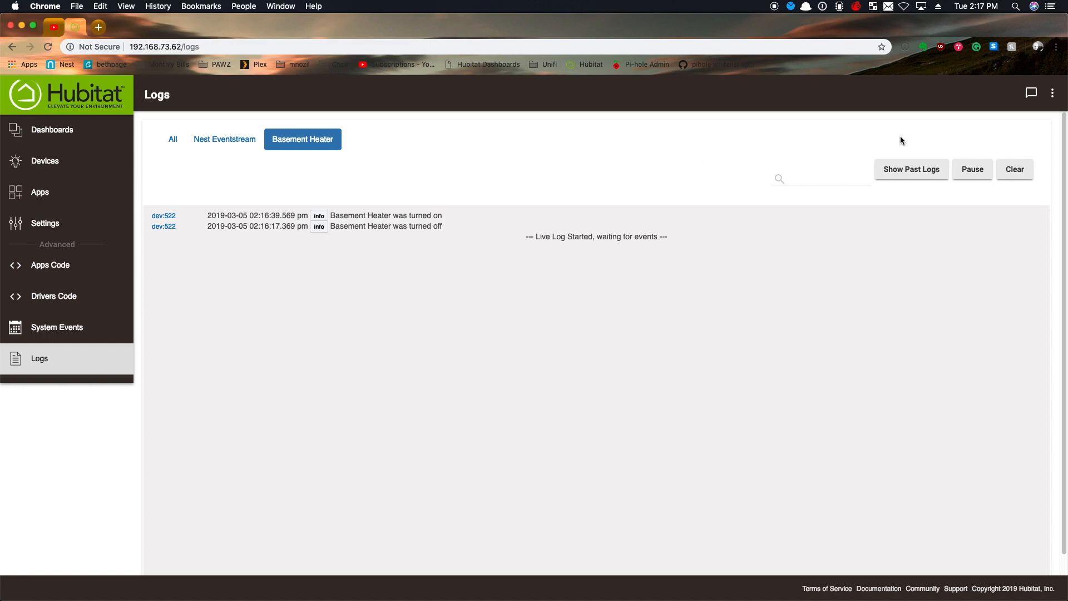
Step: Show the past logs and look through the older entries for all devices and apps
click(911, 170)
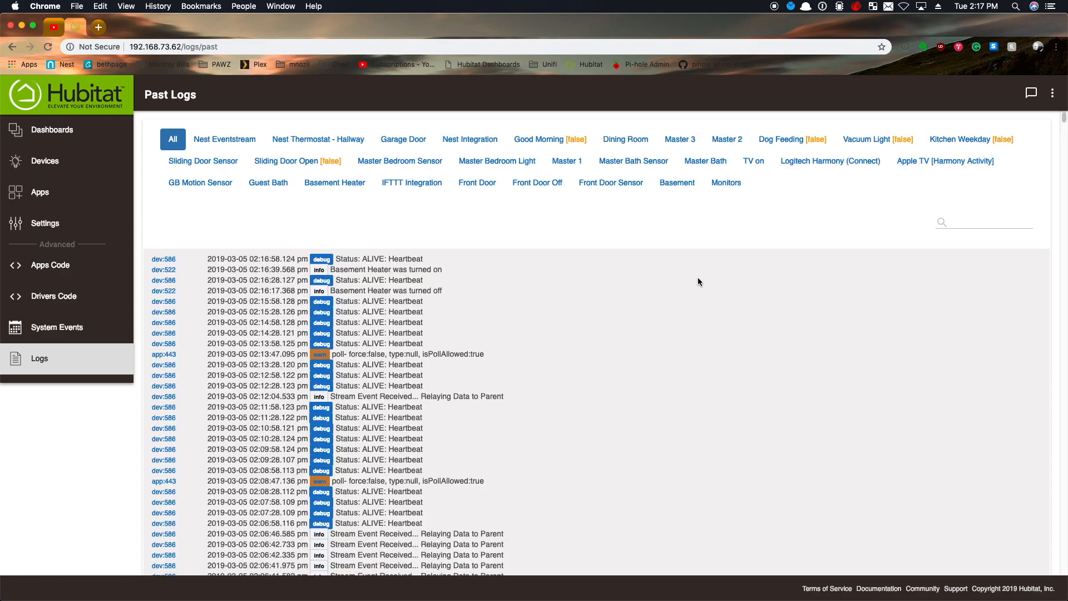
scroll(448, 410, down, 15)
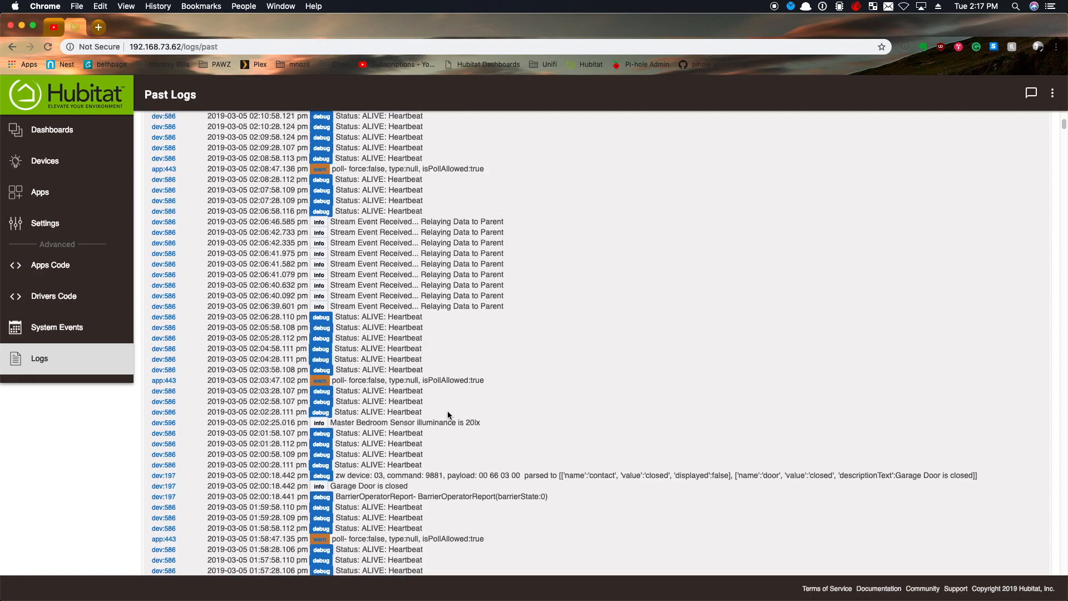
scroll(449, 411, down, 15)
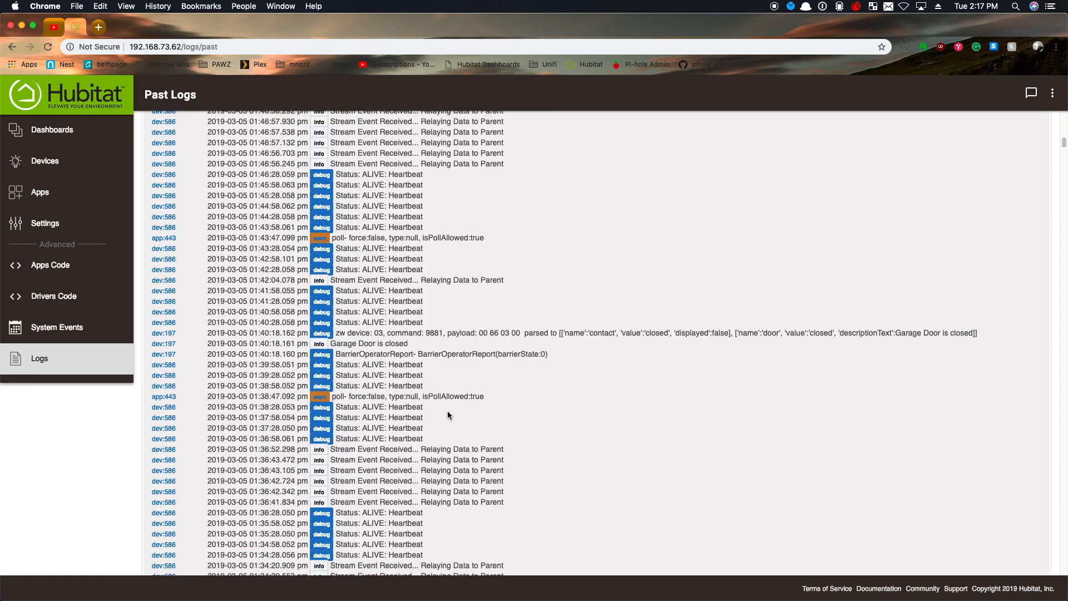
scroll(448, 414, down, 15)
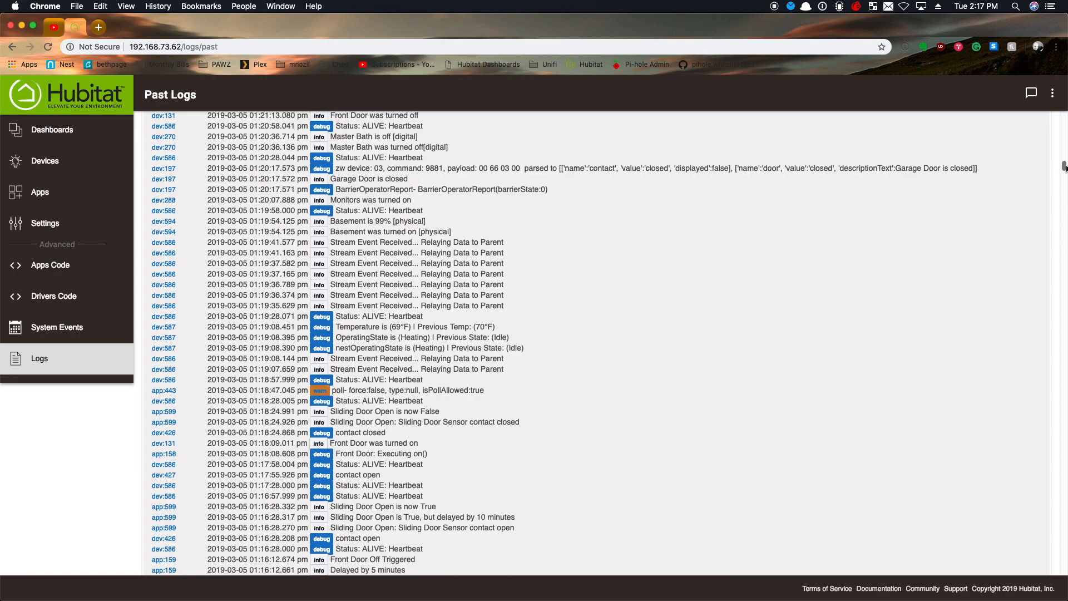
click(1063, 287)
mouse_move(1063, 286)
mouse_down()
mouse_move(1042, 496)
mouse_move(1063, 299)
mouse_up()
key(Home)
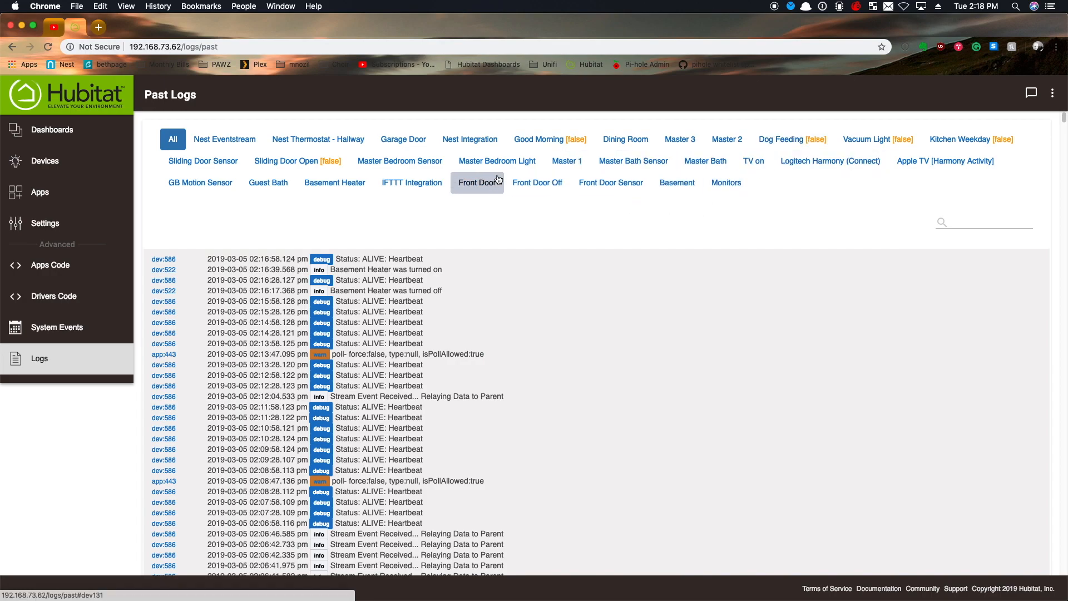
Step: Filter the past logs to Garage Door, then to Master Bedroom Sensor, and examine the entries
click(408, 142)
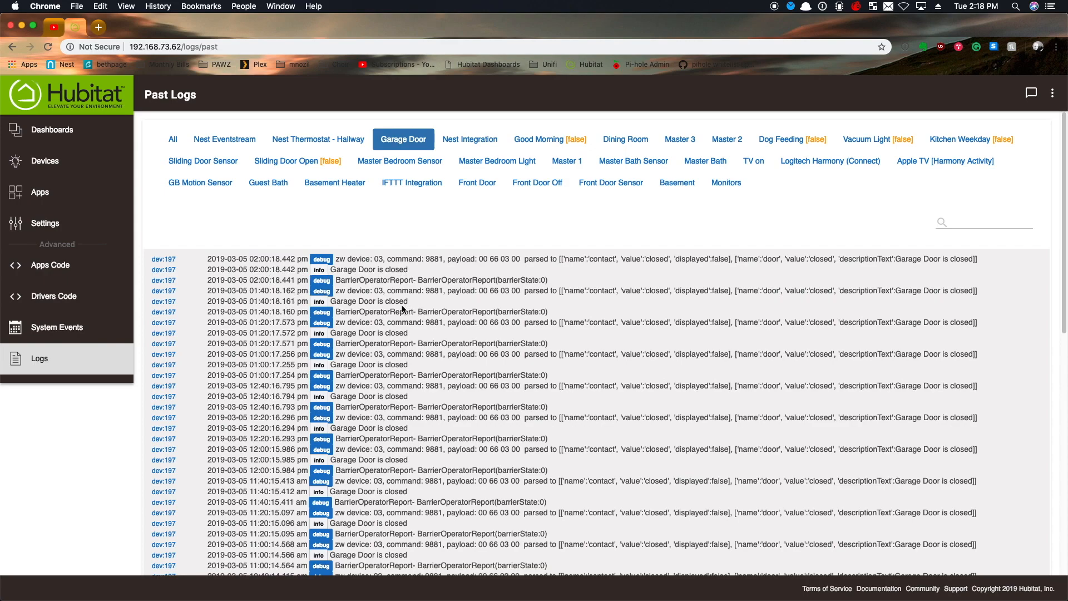
click(405, 162)
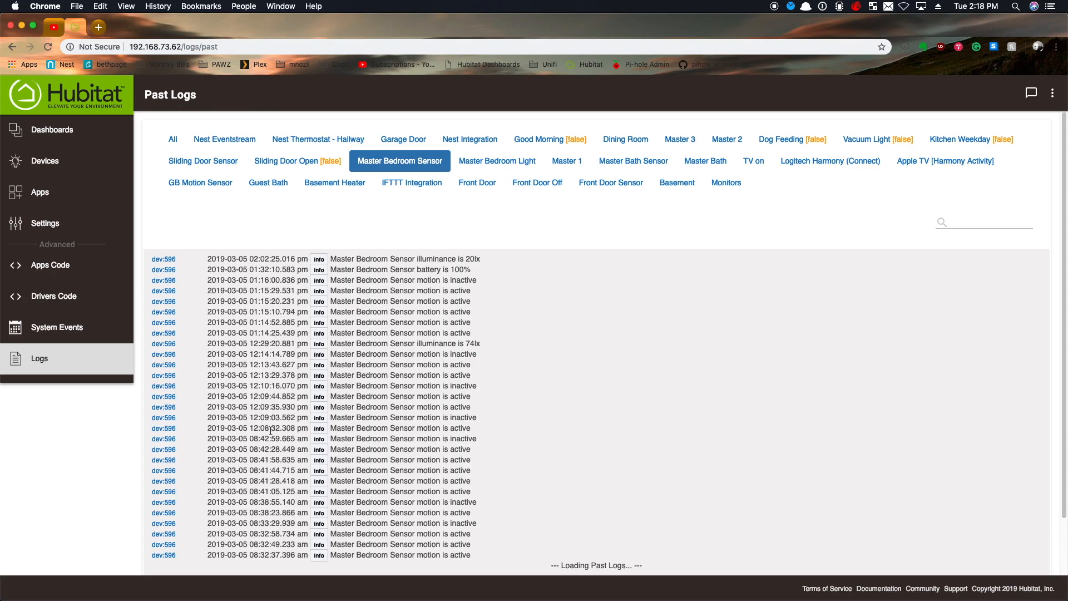
scroll(271, 431, down, 3)
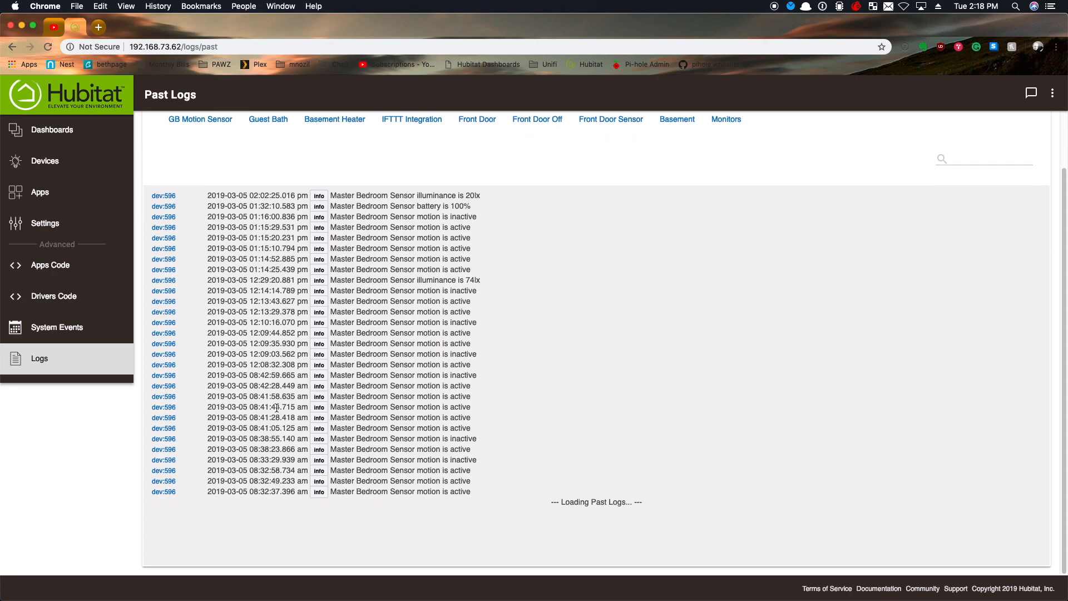
scroll(276, 407, up, 3)
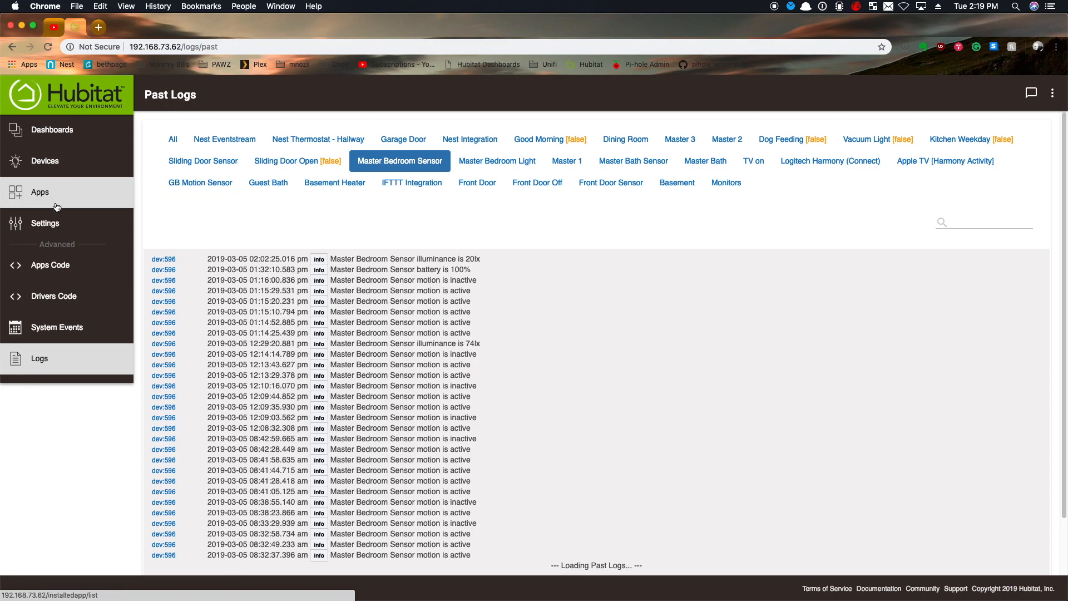
Step: Open Rule Machine from the installed apps and create a new rule
click(40, 195)
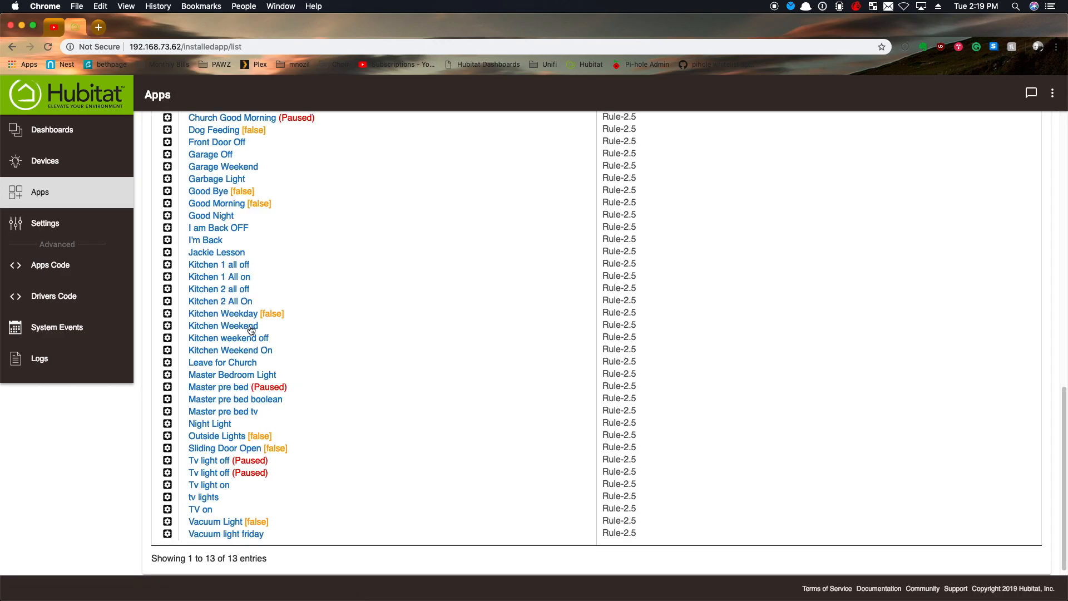
scroll(248, 299, up, 2)
scroll(248, 299, up, 3)
click(209, 153)
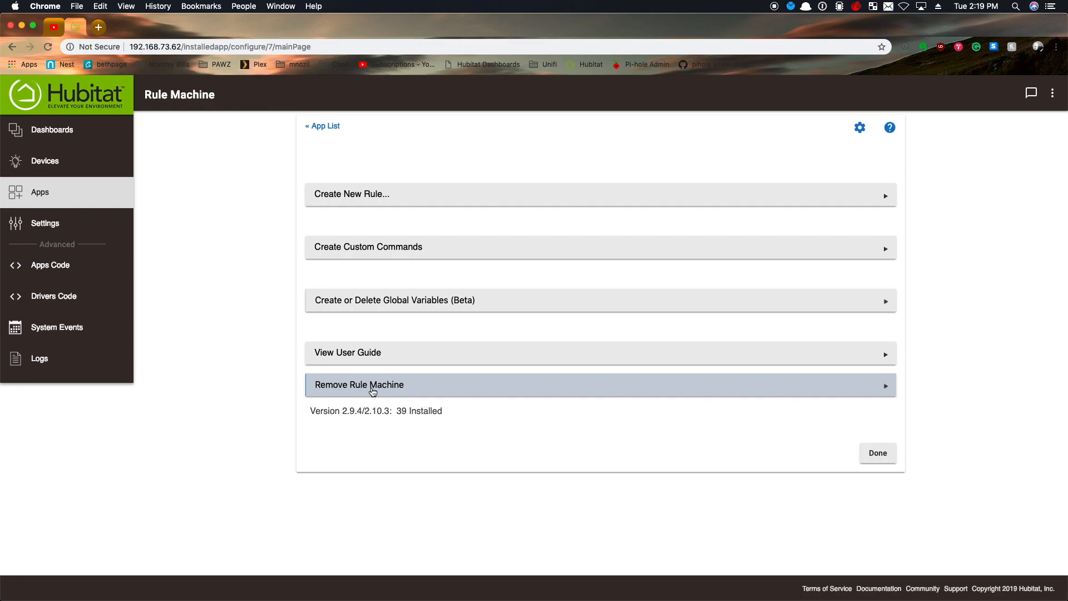
click(397, 207)
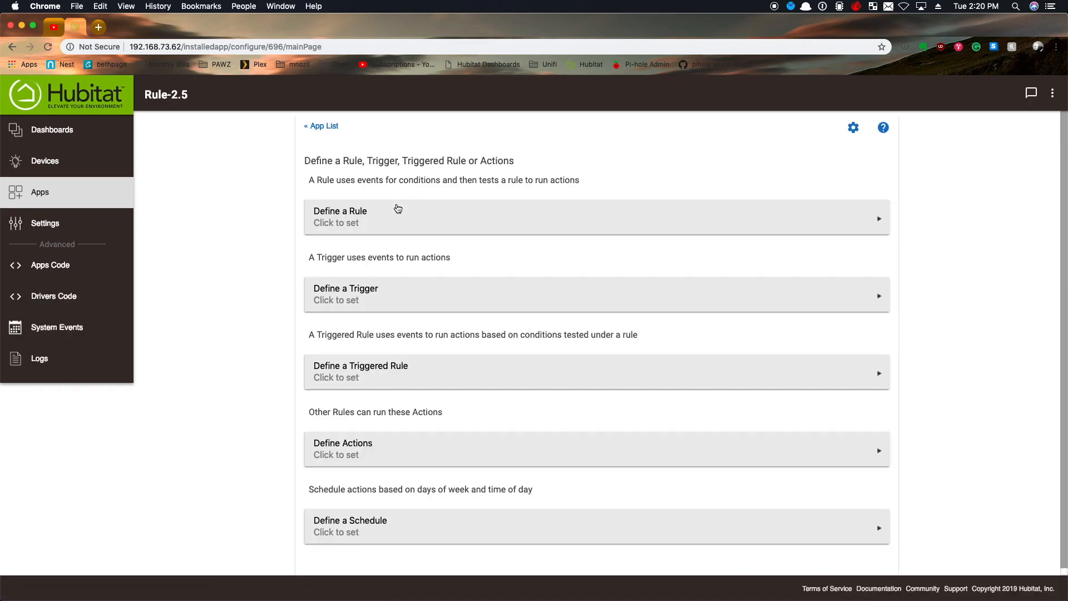
click(372, 231)
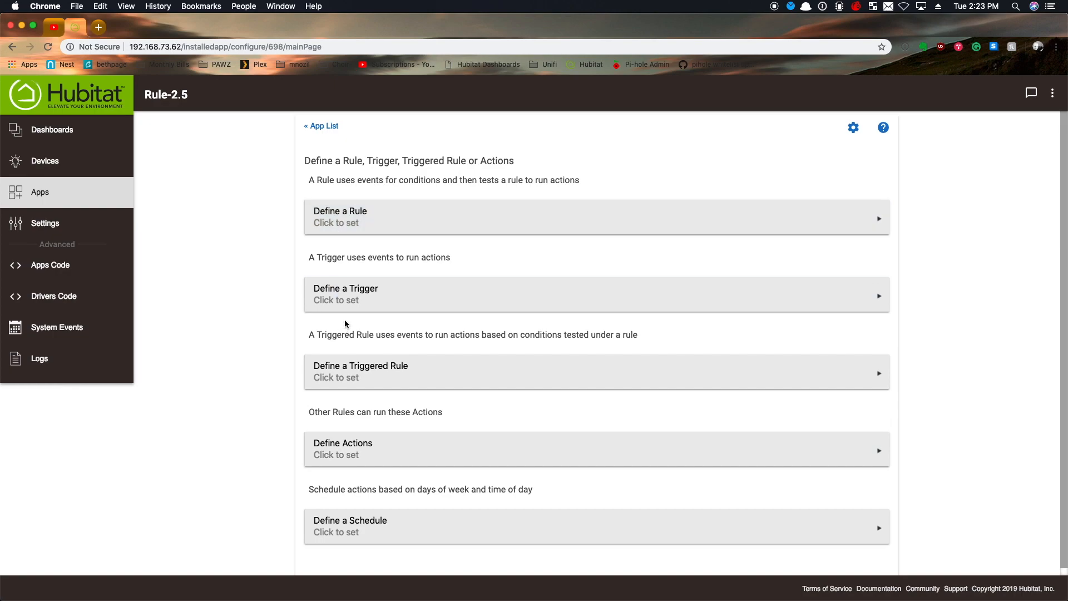
Step: Define a trigger named "Test" for the new rule and continue to its configuration
click(353, 291)
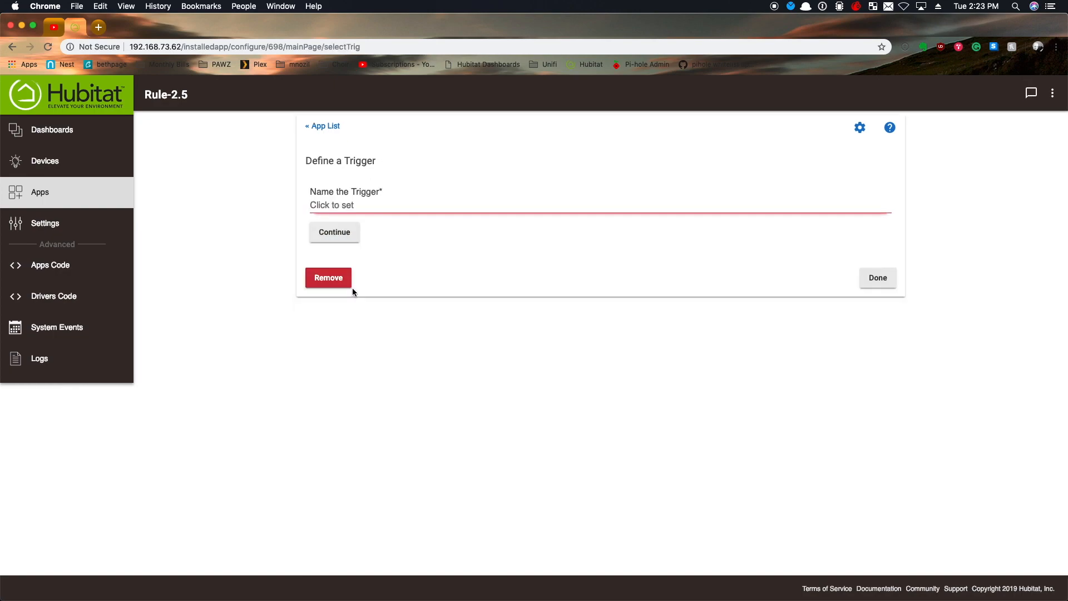
click(335, 206)
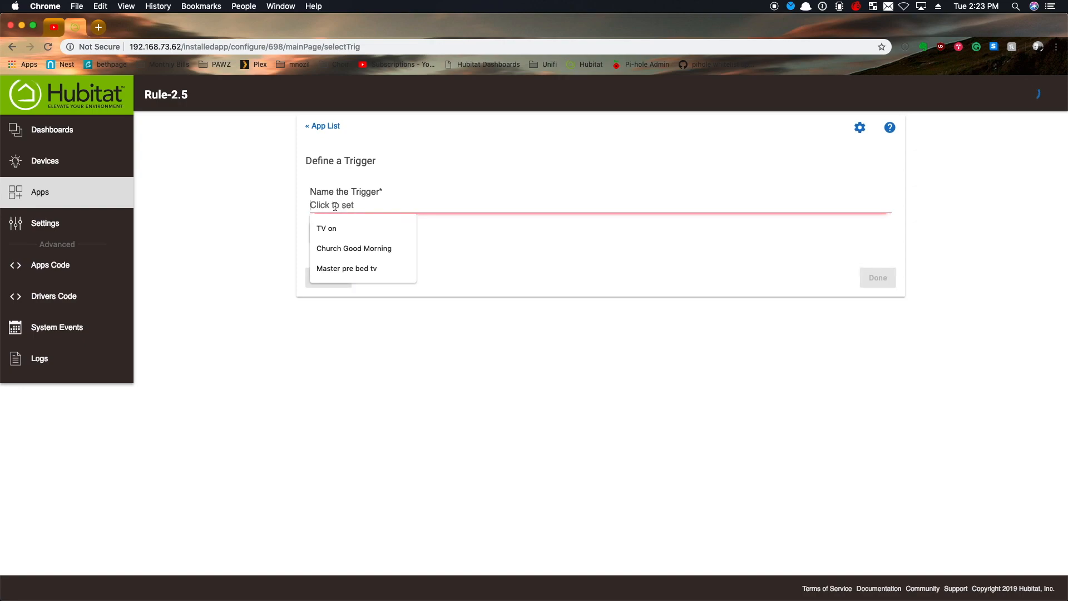
text(Test)
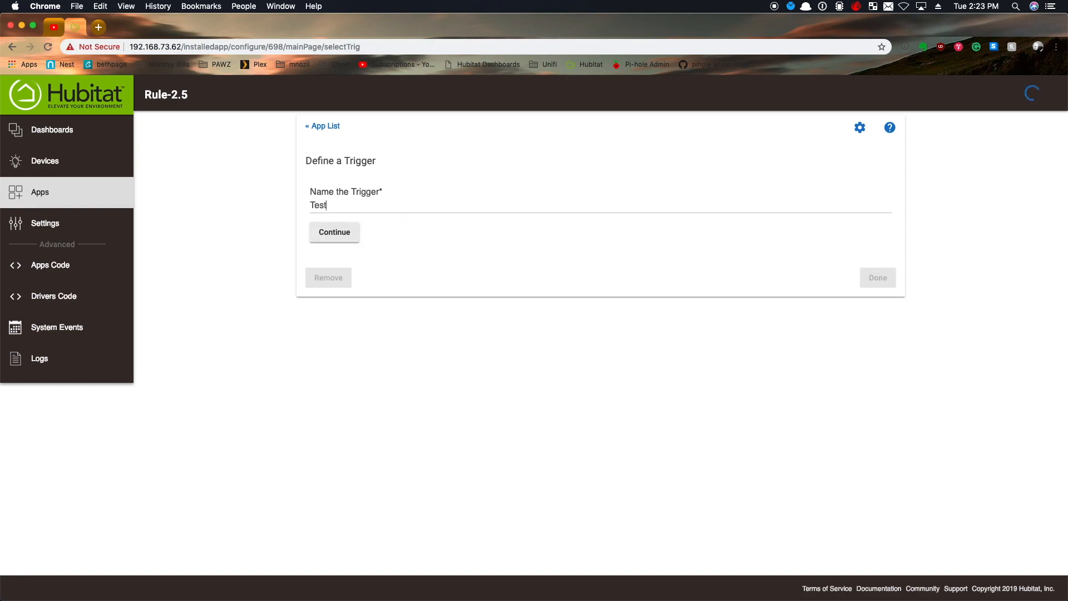
click(335, 233)
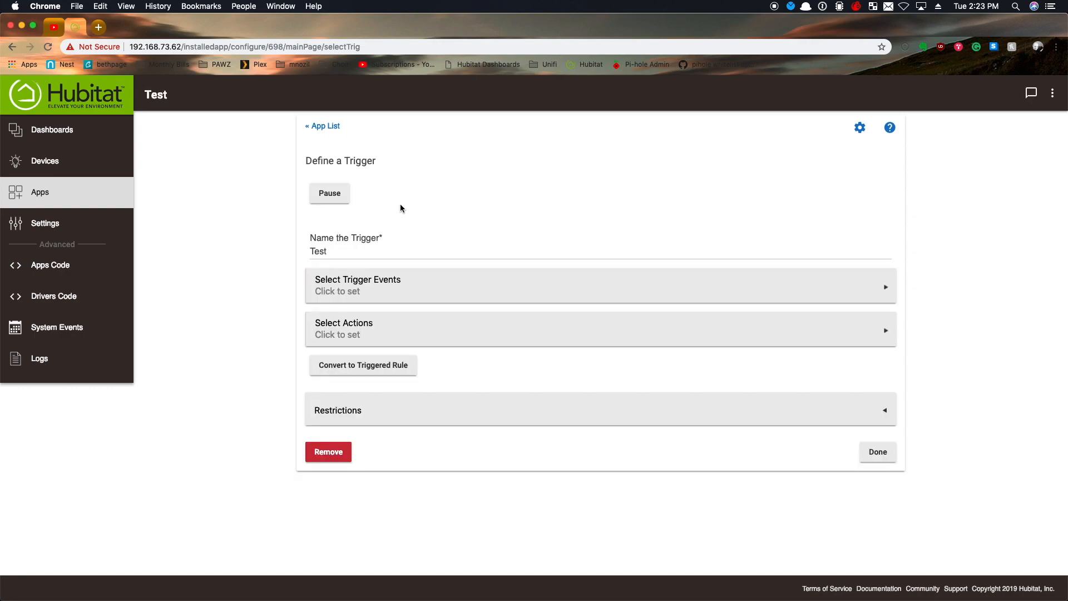
double_click(320, 253)
text(fdsa)
key(BackSpace)
key(BackSpace)
key(BackSpace)
key(BackSpace)
text(Test)
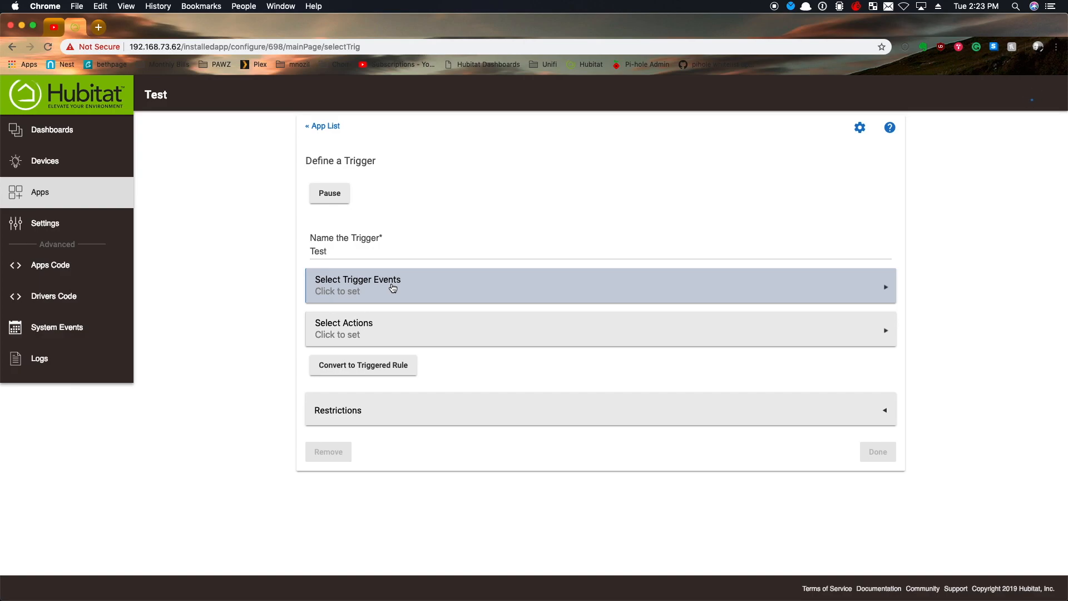
Step: Open the trigger event selection, look through the available capabilities, and choose Certain Time for the first event trigger
click(392, 288)
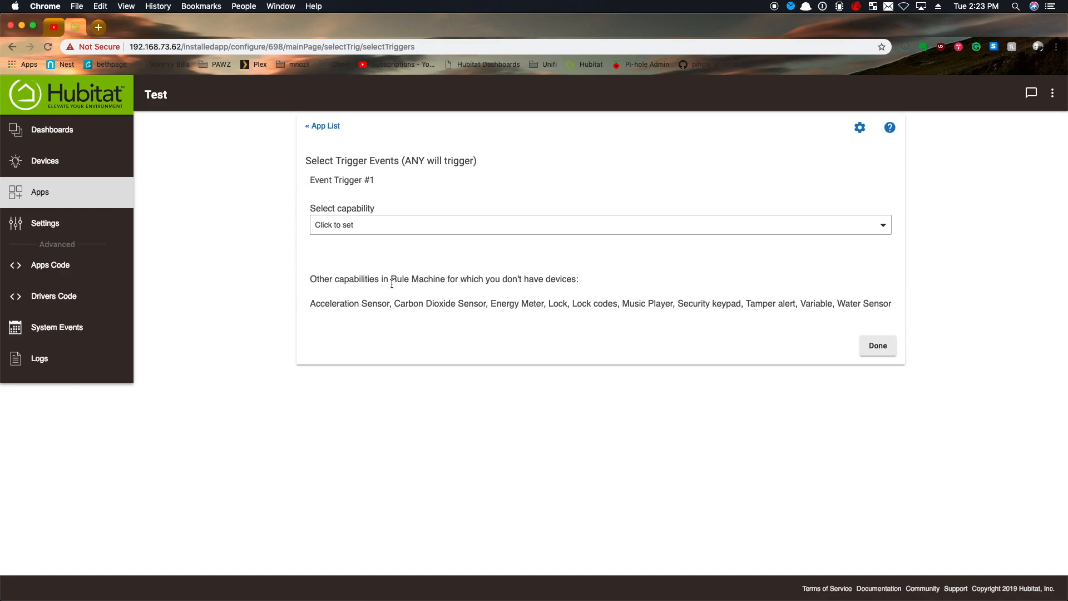
click(345, 222)
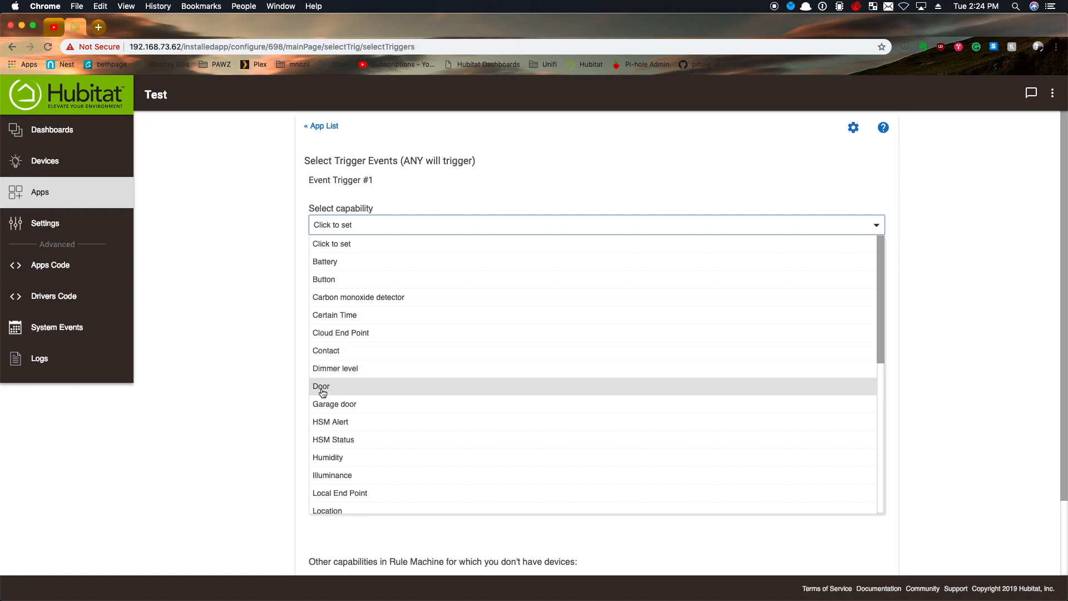
scroll(382, 386, down, 5)
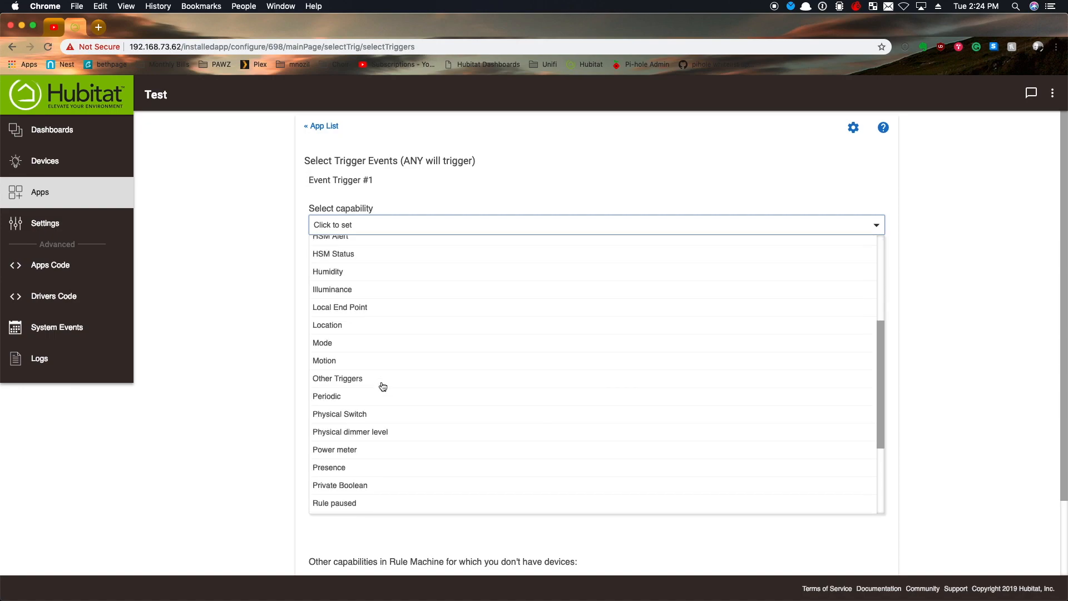
scroll(383, 386, down, 8)
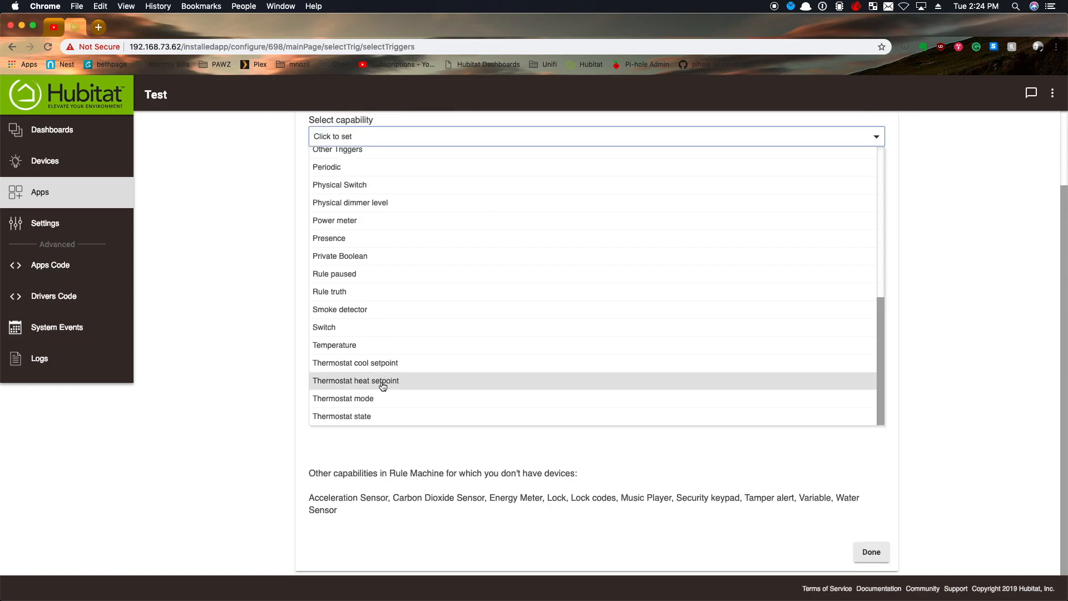
scroll(385, 303, up, 5)
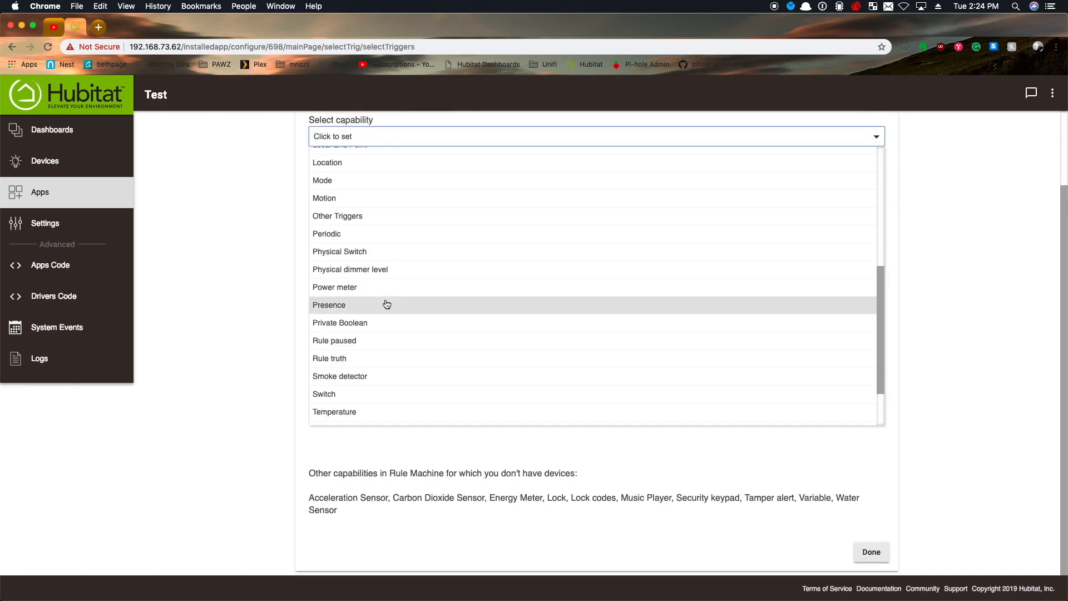
scroll(386, 303, up, 4)
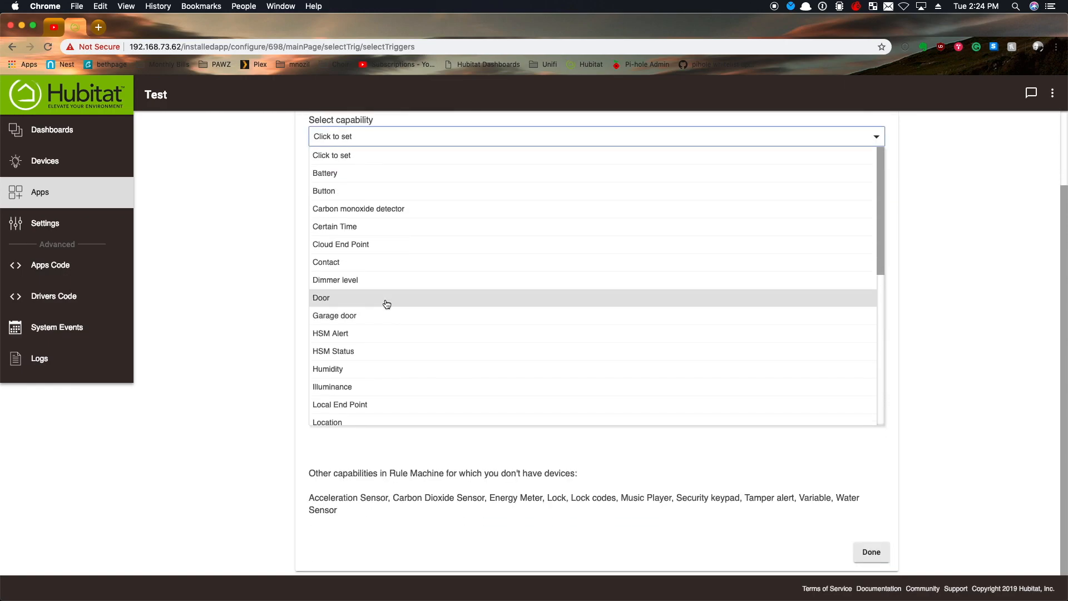
click(353, 232)
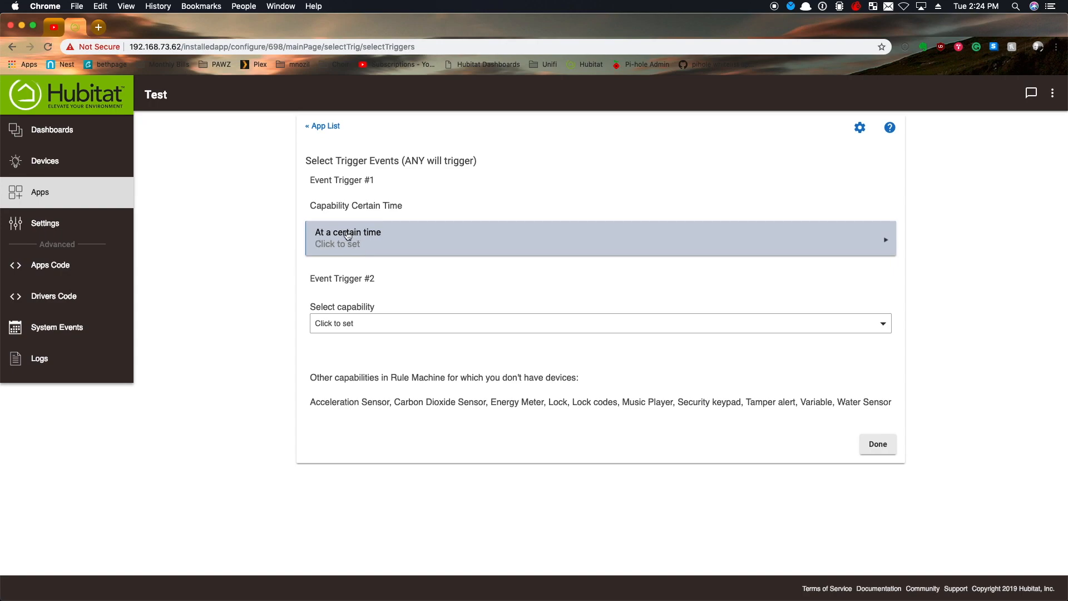
Step: Set the Certain Time trigger to the specific time 02:28 PM and finish the trigger event selection
click(330, 243)
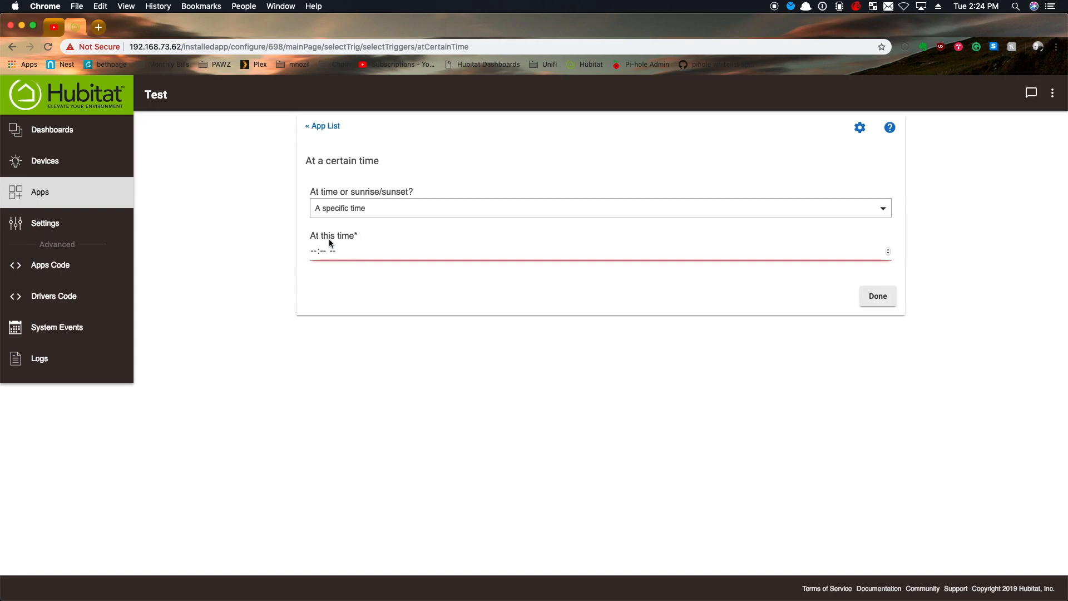
click(321, 252)
click(312, 252)
text(228p)
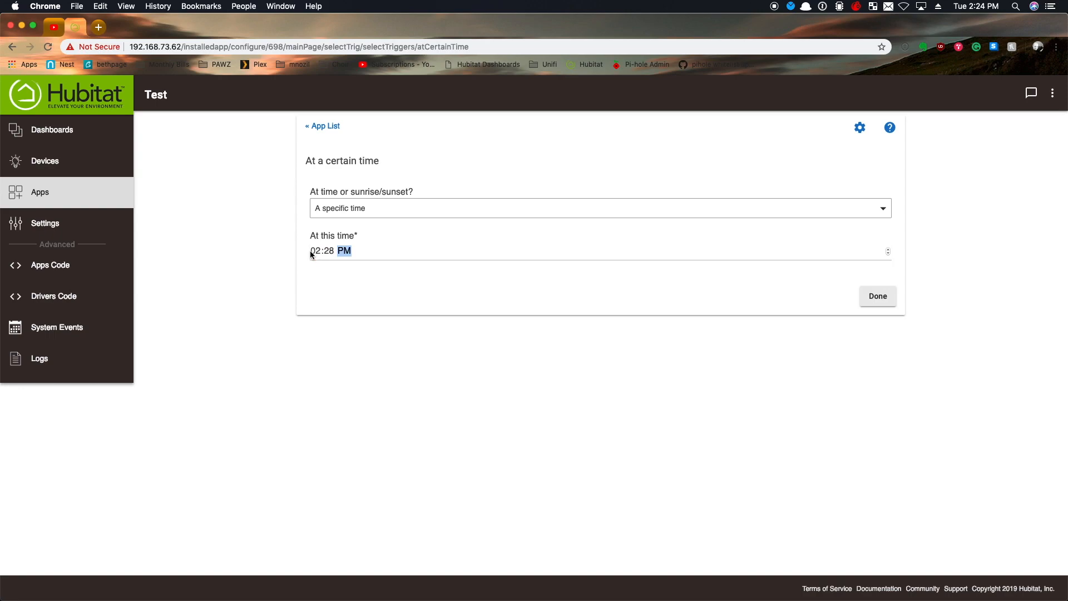
click(884, 299)
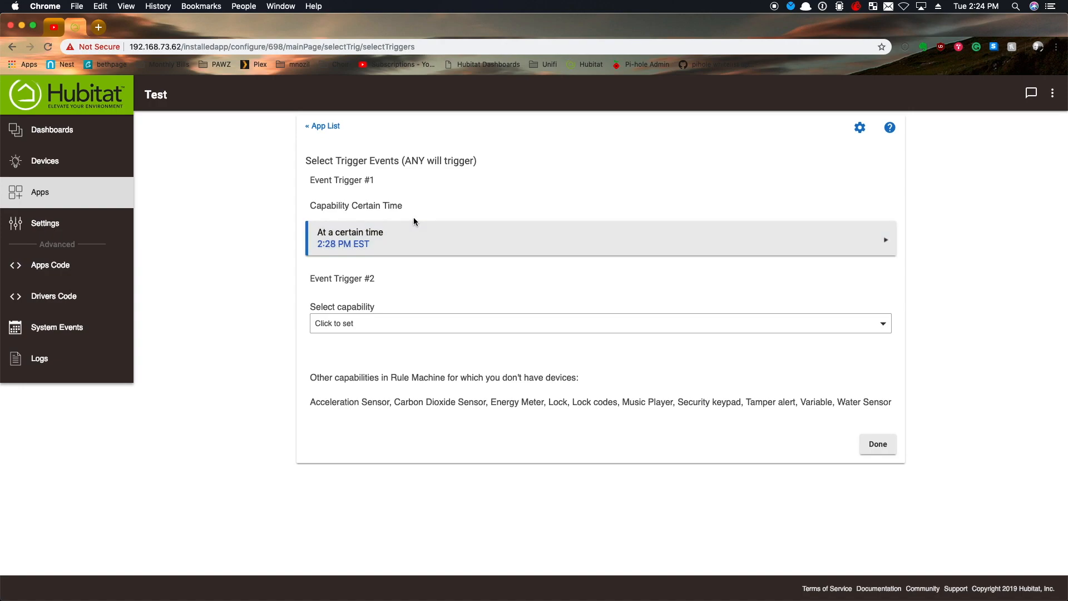
click(888, 446)
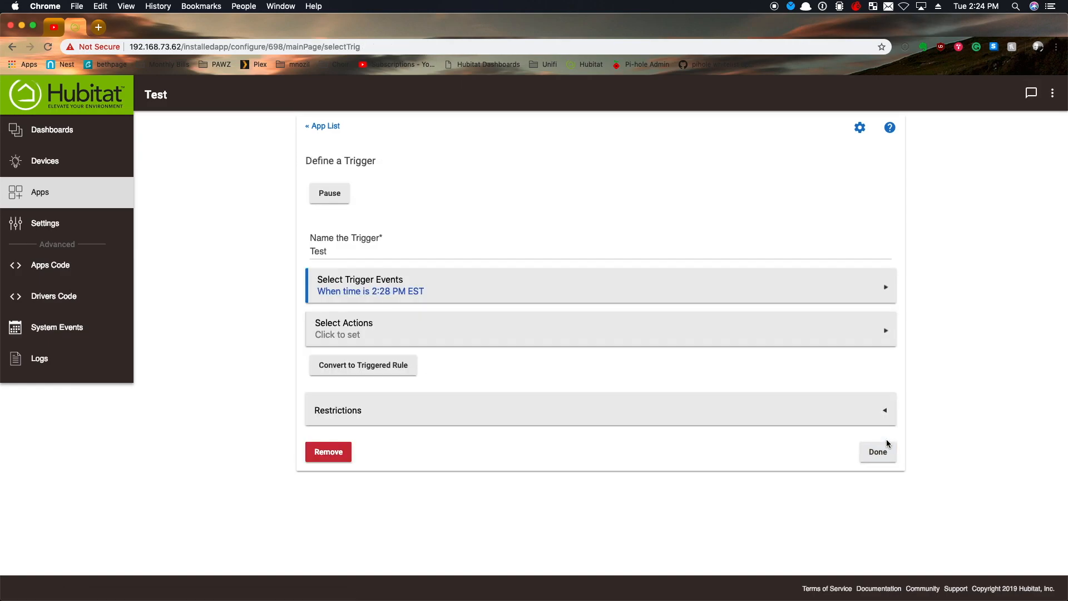
Step: Add a switch control action to the trigger that turns off the Basement Heater
click(333, 332)
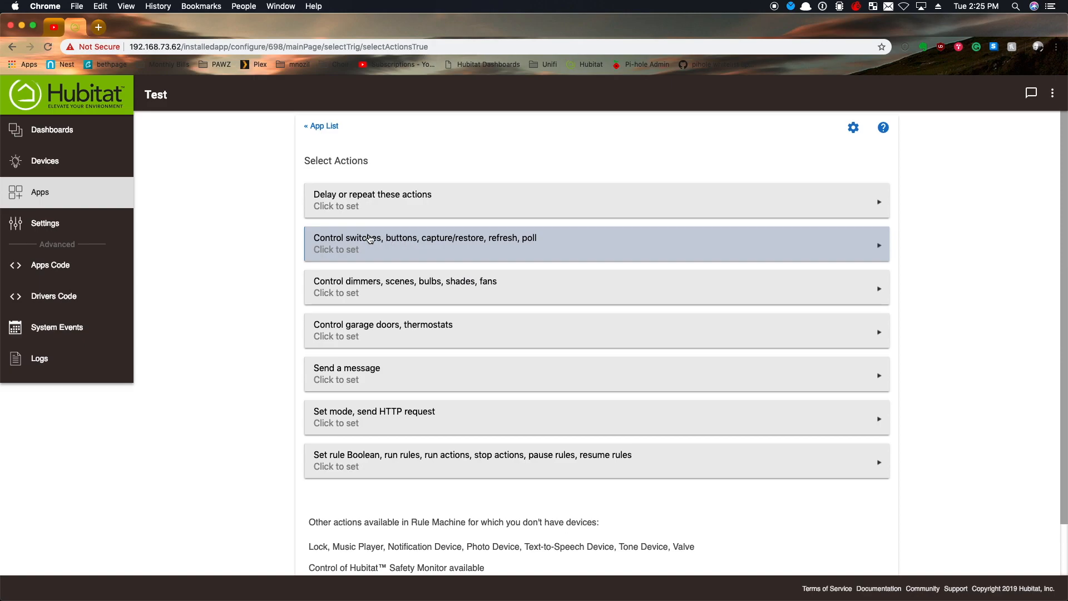
click(359, 248)
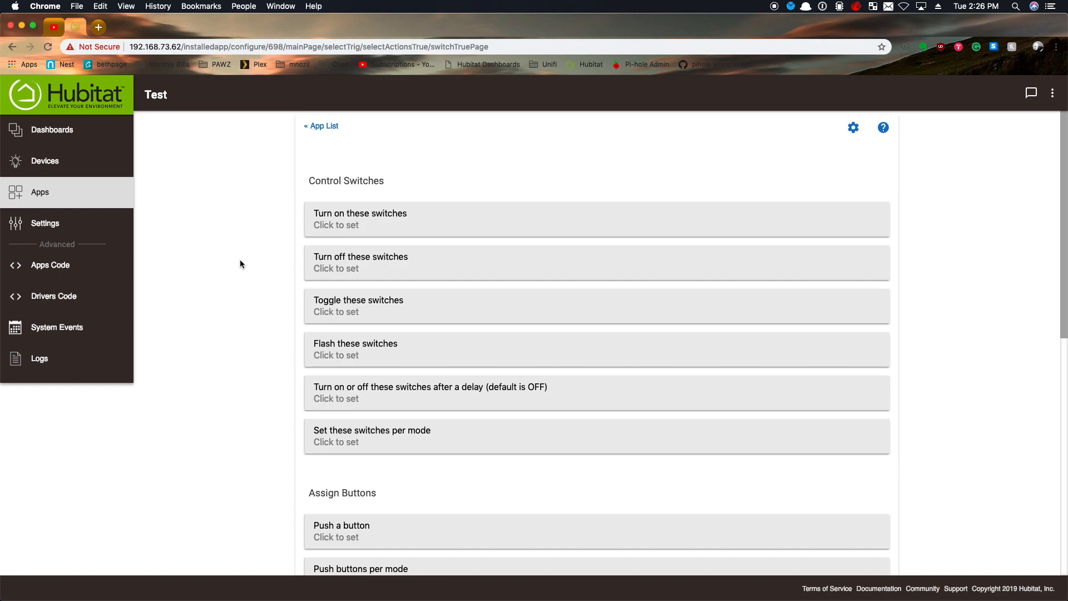
click(366, 270)
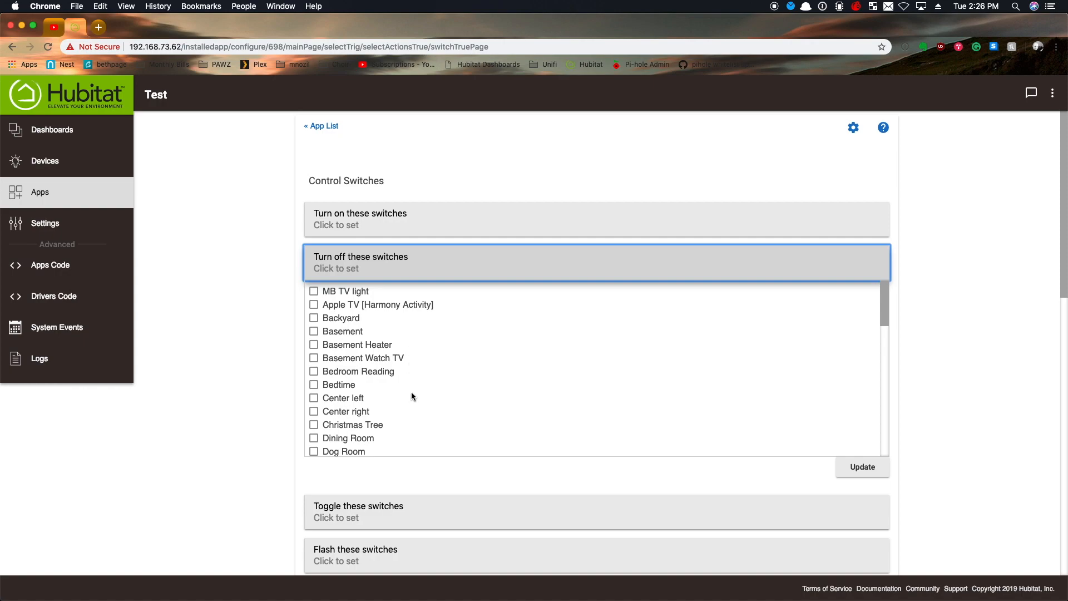
scroll(412, 394, down, 8)
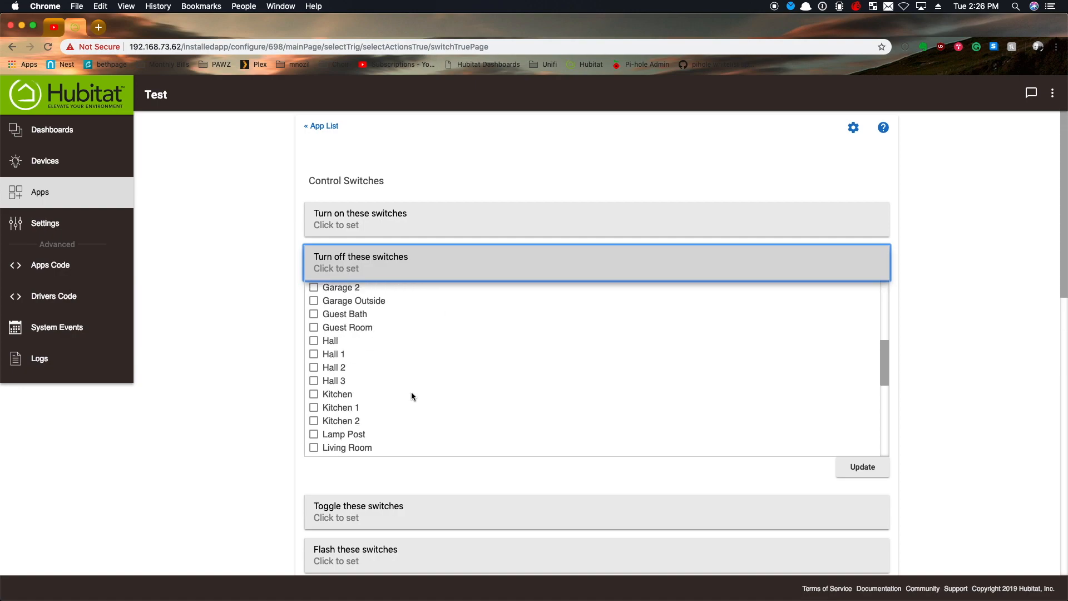
scroll(412, 394, down, 3)
scroll(412, 394, up, 10)
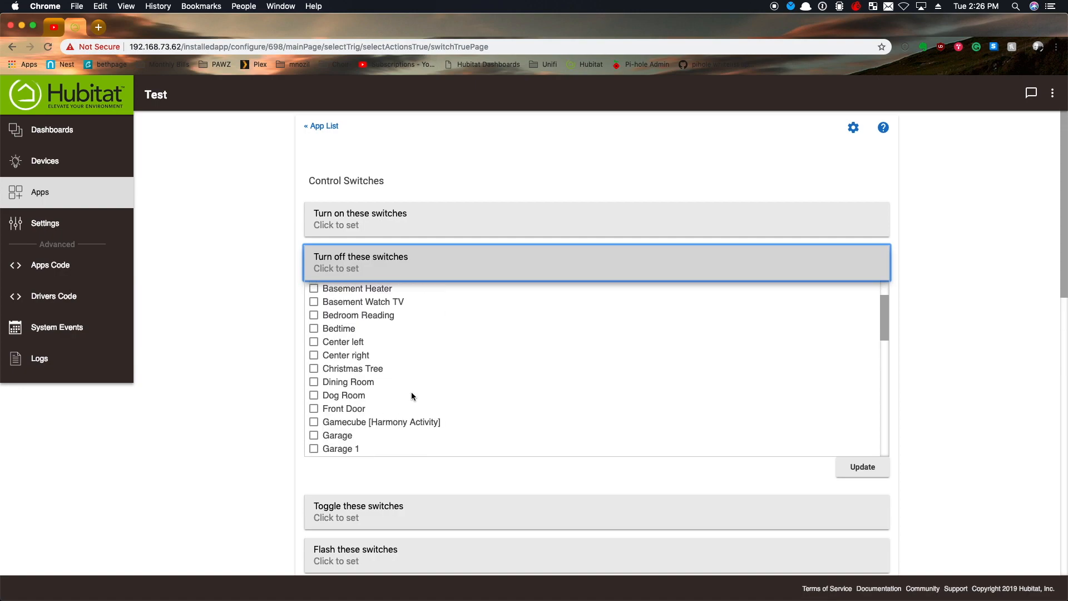
scroll(412, 394, up, 3)
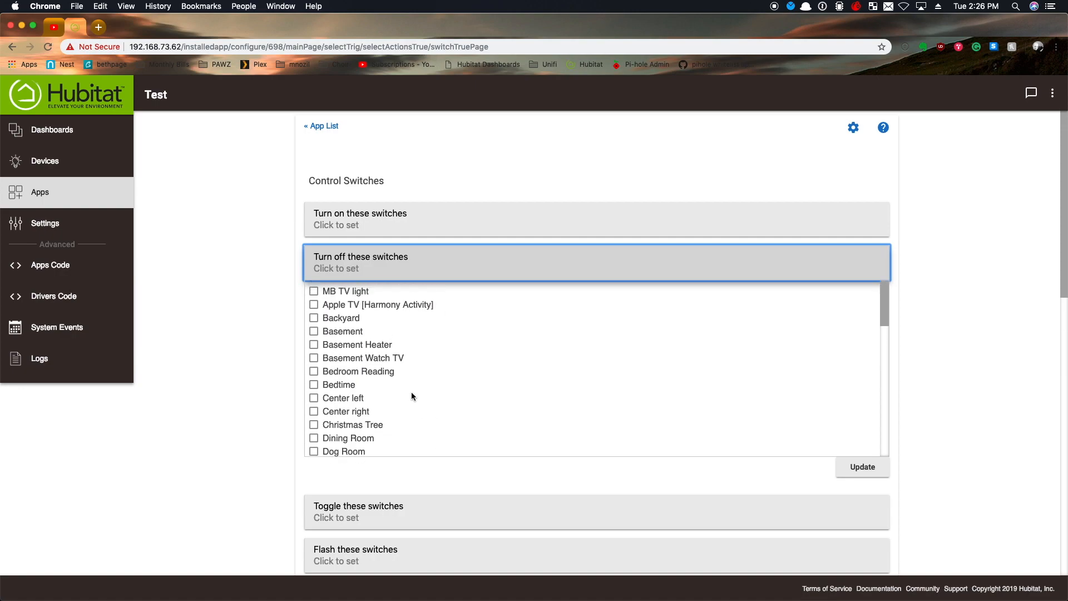
click(314, 345)
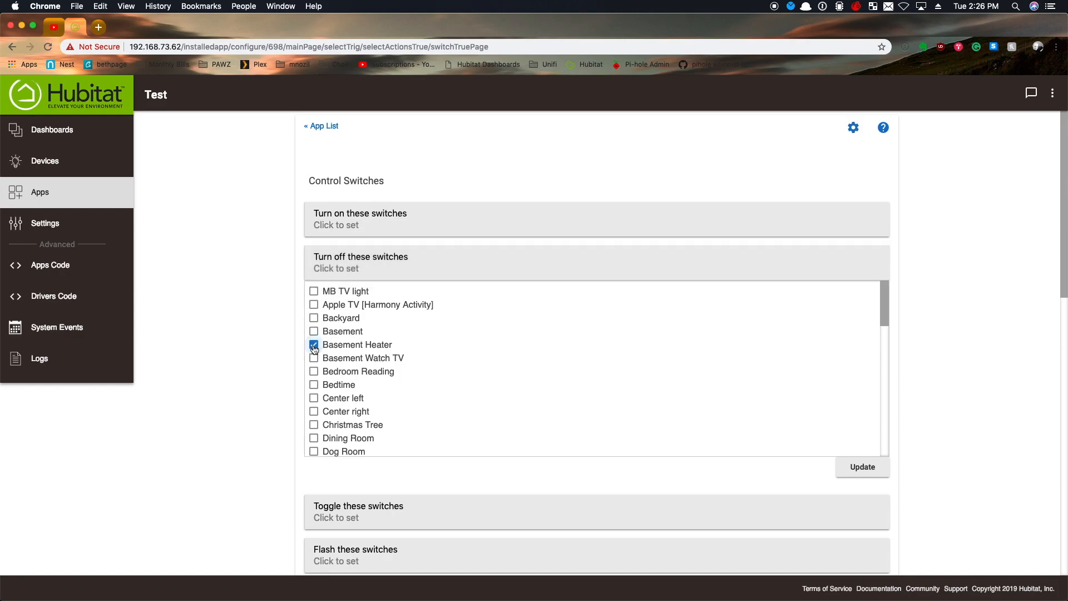
click(879, 472)
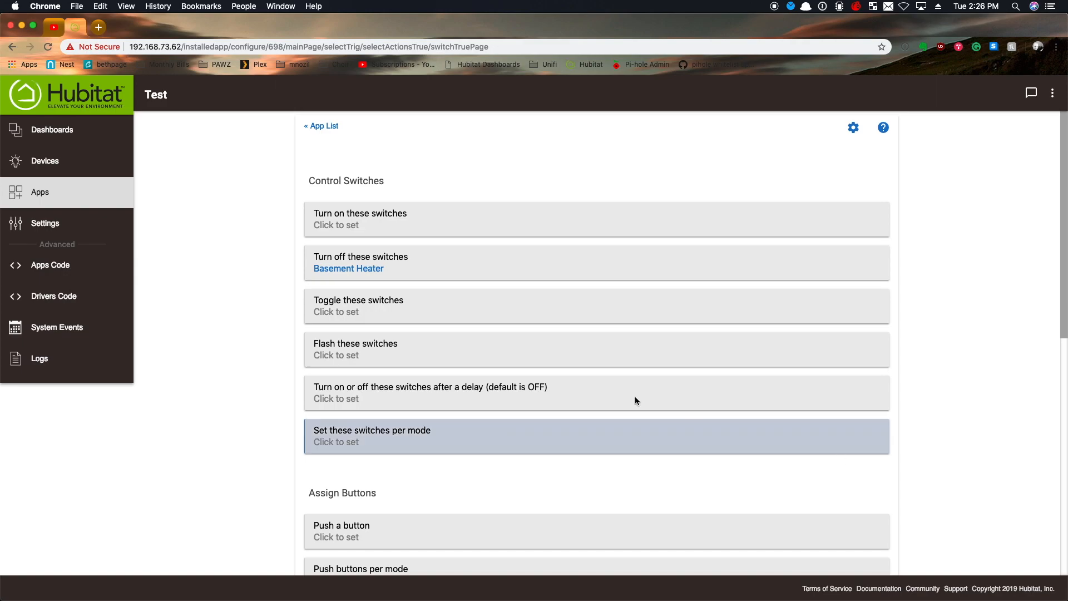
Step: Look over the remaining button, capture and polling options, then complete the switch controls and the action selection
scroll(421, 314, down, 1)
scroll(420, 313, down, 5)
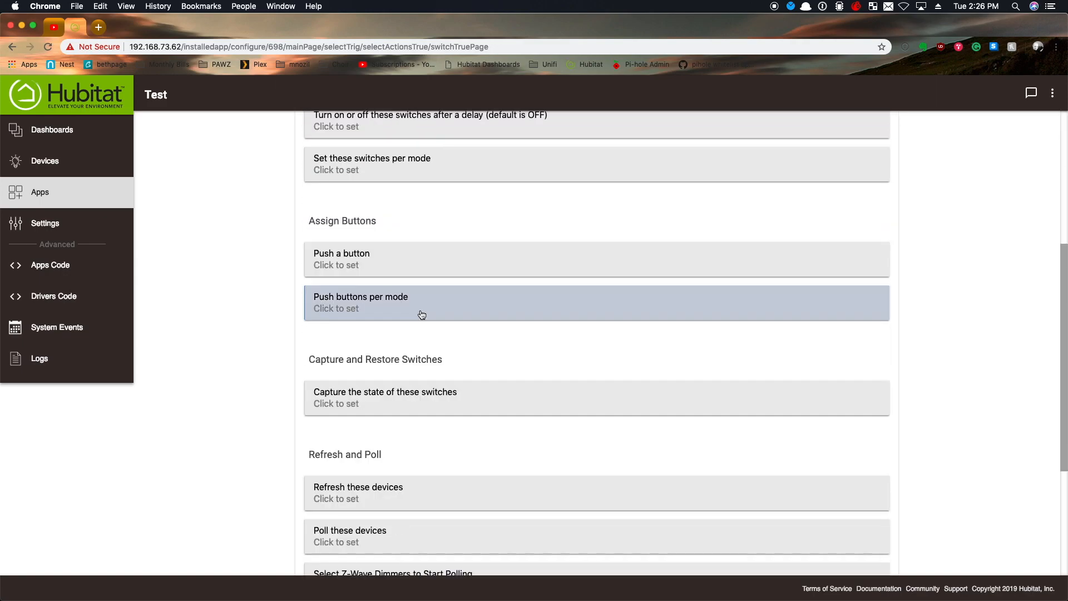
scroll(573, 470, down, 1)
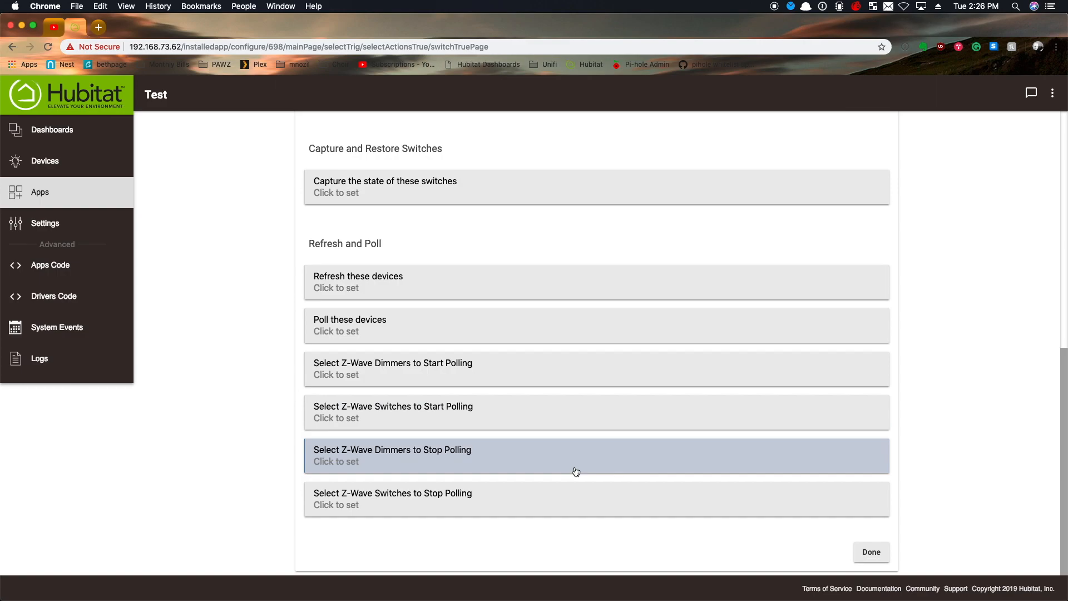
click(883, 557)
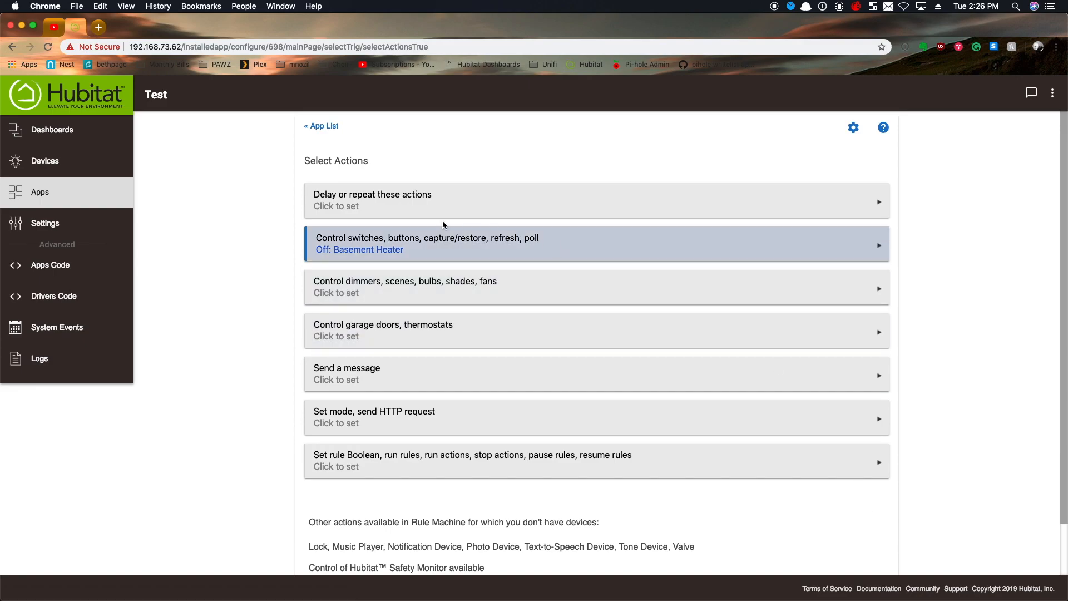
scroll(678, 406, down, 2)
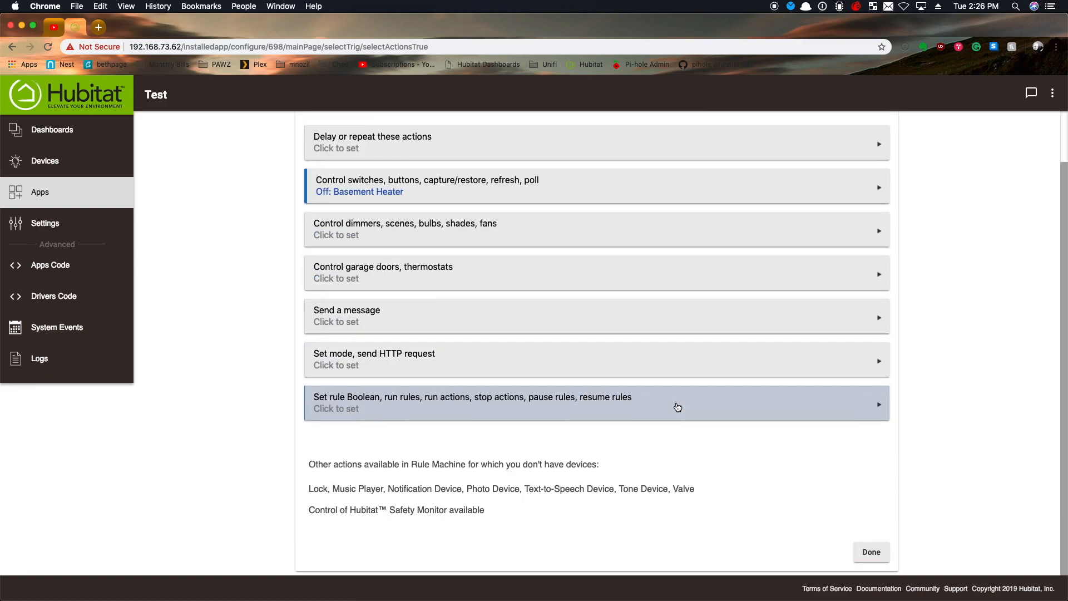
click(872, 552)
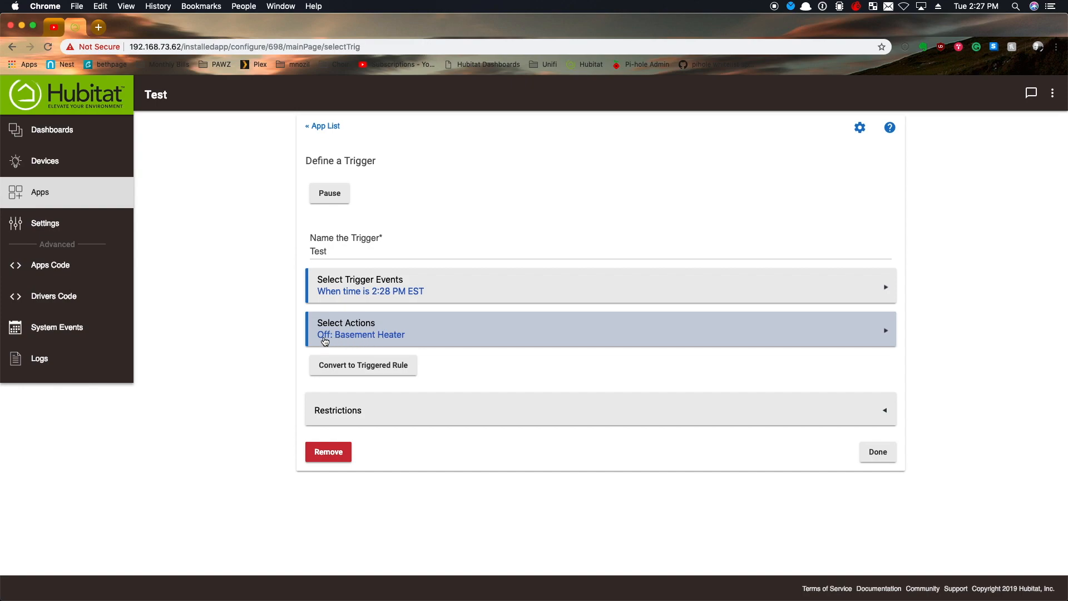
Step: Review the trigger's restriction options without setting any, and save the finished trigger
click(496, 418)
scroll(483, 452, down, 3)
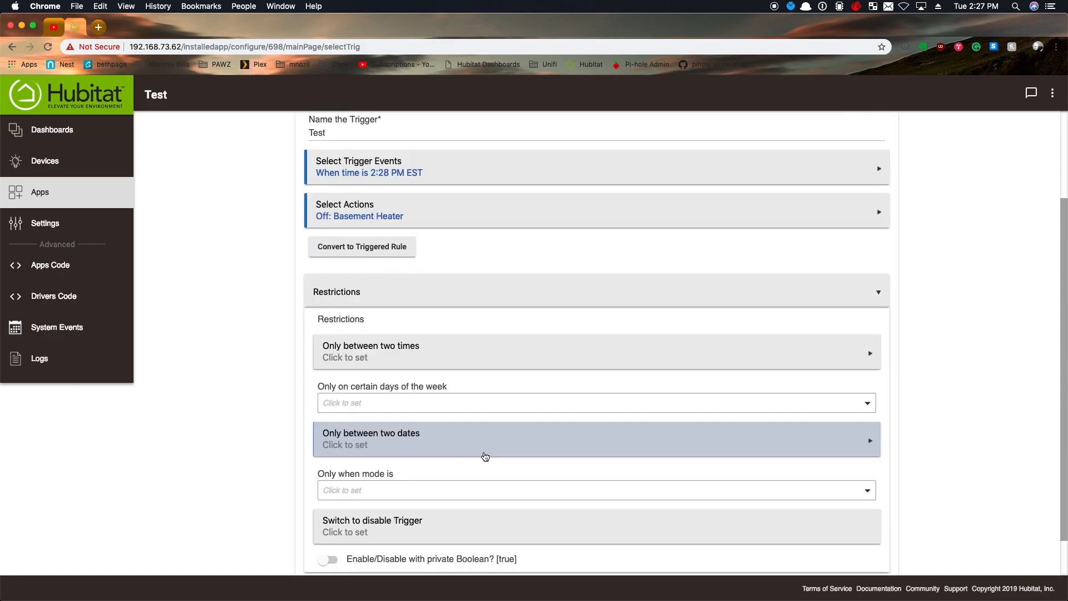
scroll(485, 455, down, 2)
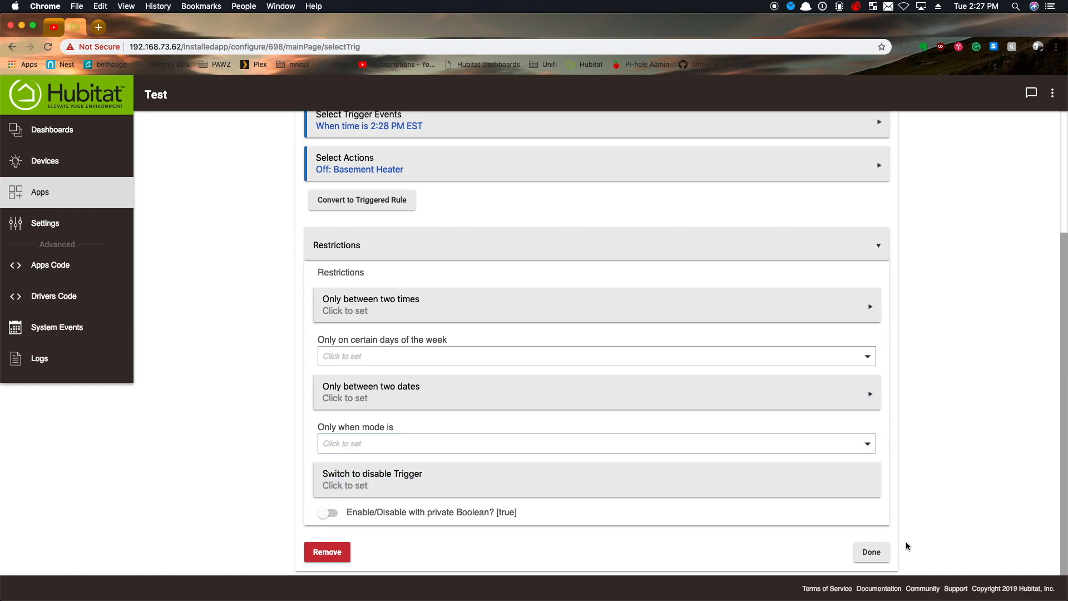
click(872, 553)
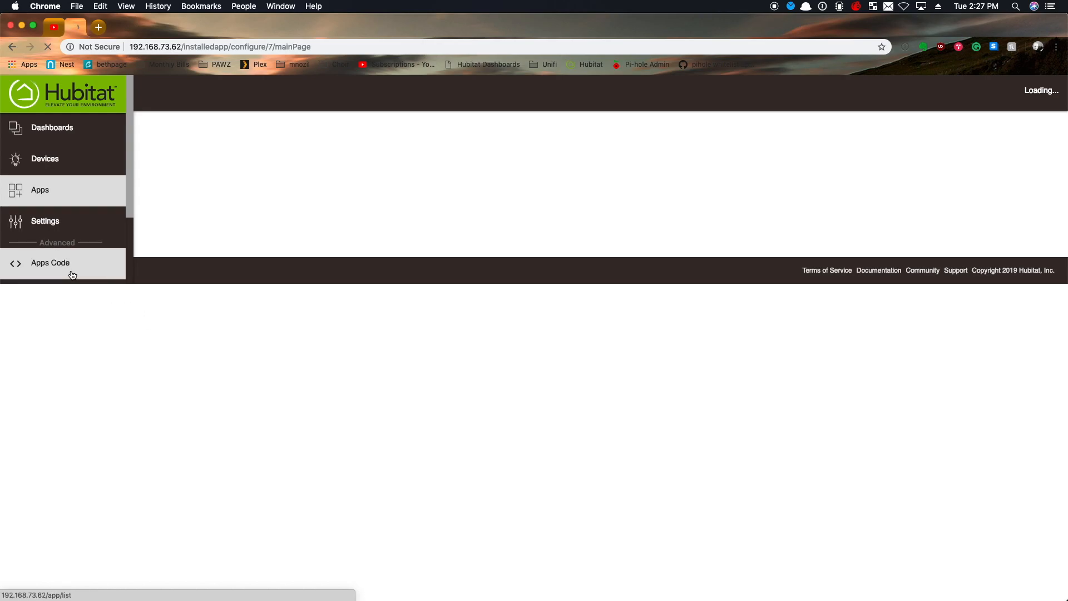
Step: Open the hub's live logs to watch for events
click(43, 367)
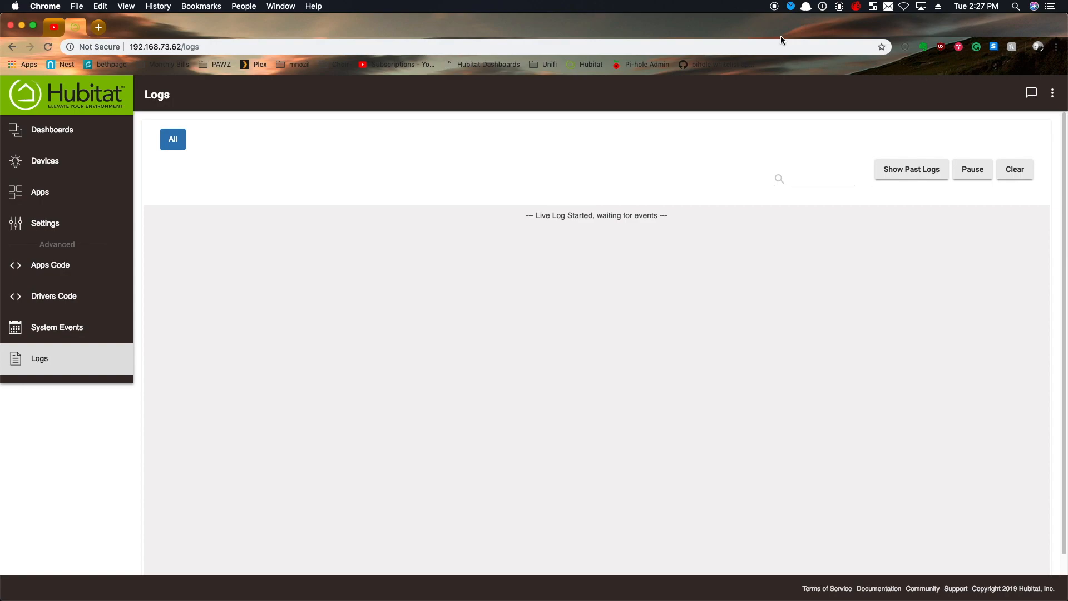
mouse_move(2, 3)
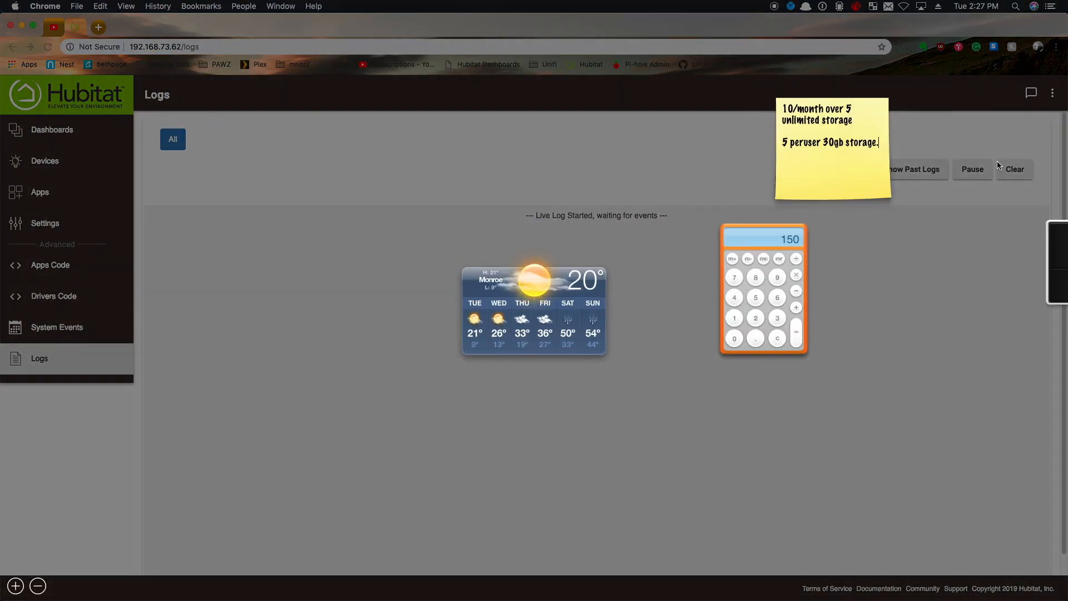